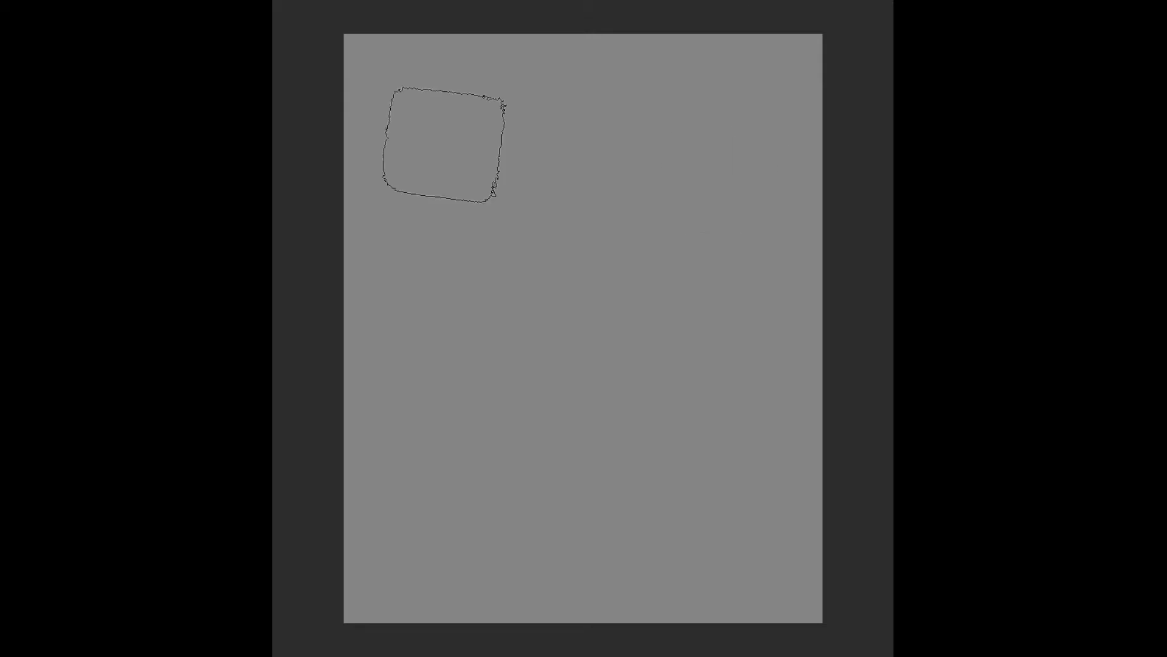
# Paint large purple and dark brown textured strokes across the grey canvas.
pyautogui.moveTo(446, 143); pyautogui.dragTo(409, 185)
pyautogui.scroll(-2, 594, 214)
pyautogui.moveTo(594, 213)
pyautogui.mouseDown()
pyautogui.moveTo(482, 392)
pyautogui.moveTo(730, 157)
pyautogui.moveTo(699, 395)
pyautogui.mouseUp()
pyautogui.moveTo(699, 304)
pyautogui.mouseDown()
pyautogui.moveTo(669, 227)
pyautogui.moveTo(501, 175)
pyautogui.moveTo(612, 117)
pyautogui.moveTo(425, 121)
pyautogui.mouseUp()
# Zoom in and out repeatedly to check the background coverage.
pyautogui.scroll(5, 535, 359)
pyautogui.scroll(-3, 524, 262)
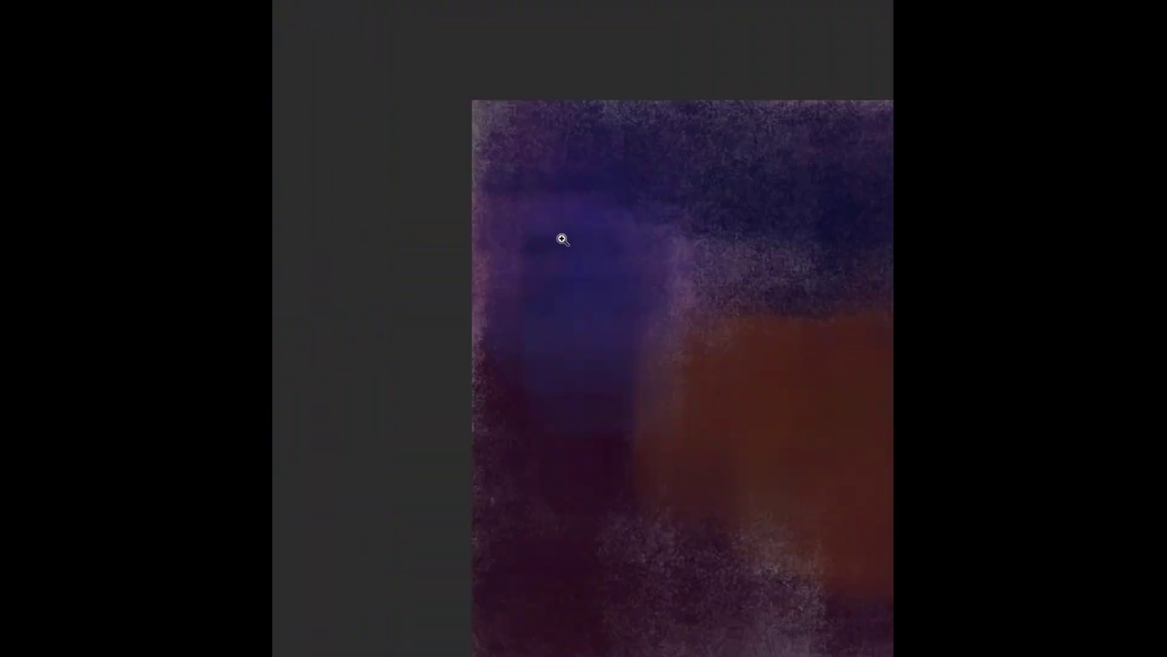
pyautogui.scroll(-2, 560, 240)
pyautogui.scroll(3, 591, 474)
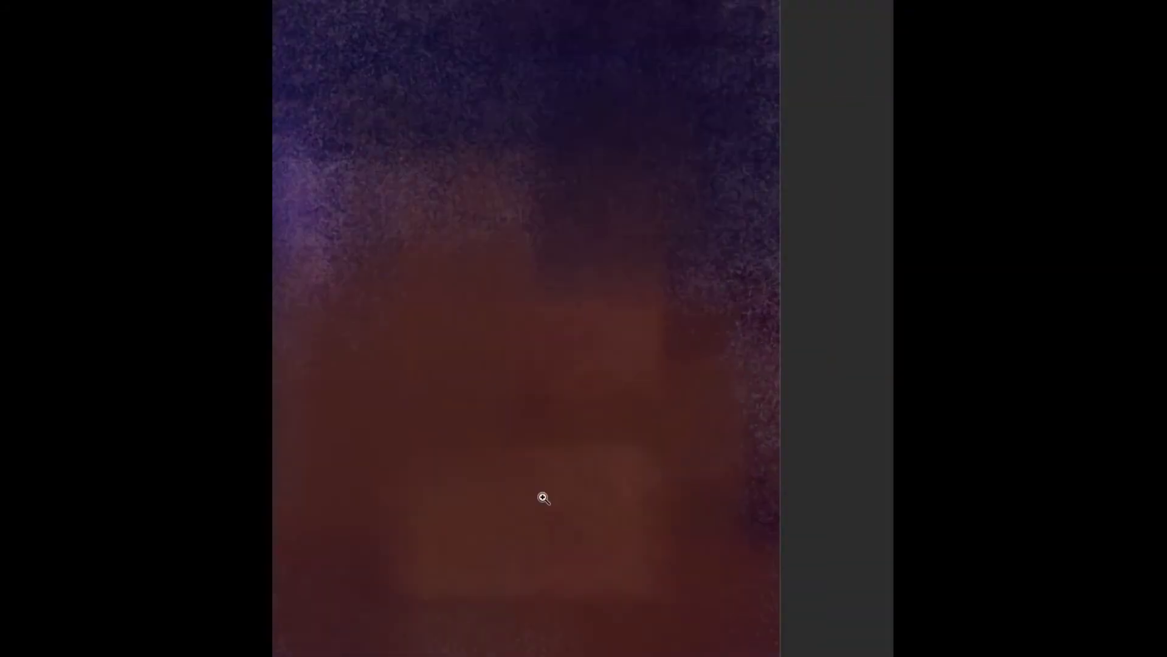
pyautogui.scroll(2, 542, 495)
pyautogui.scroll(-1, 547, 304)
pyautogui.scroll(-2, 530, 372)
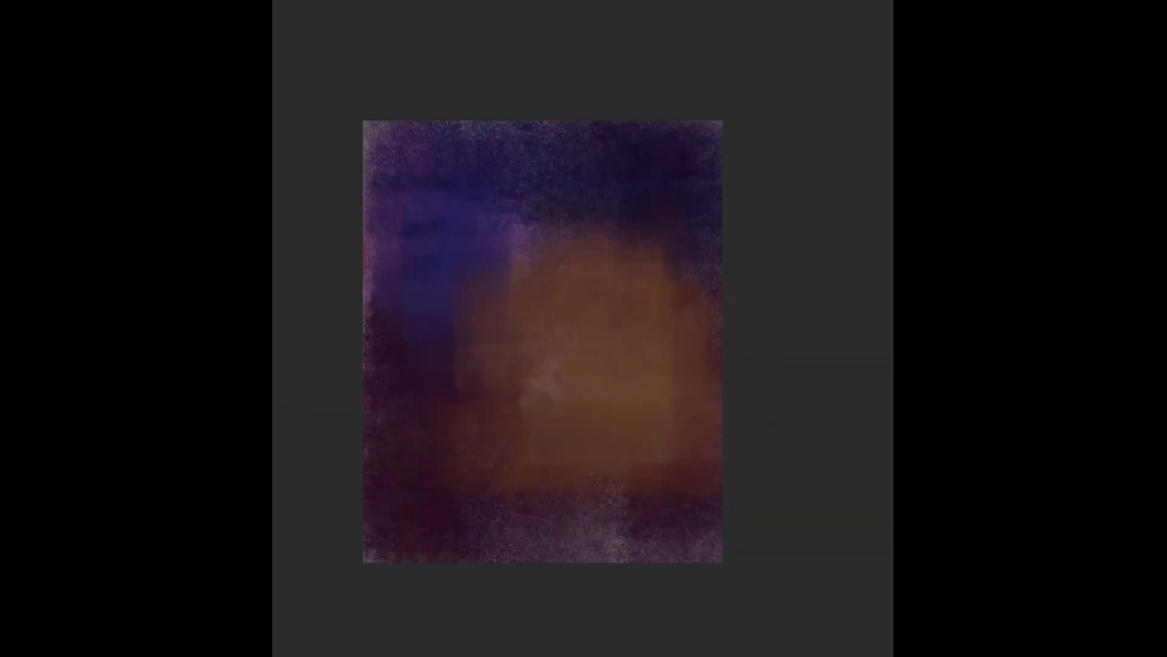
pyautogui.scroll(5, 608, 474)
pyautogui.scroll(-5, 628, 473)
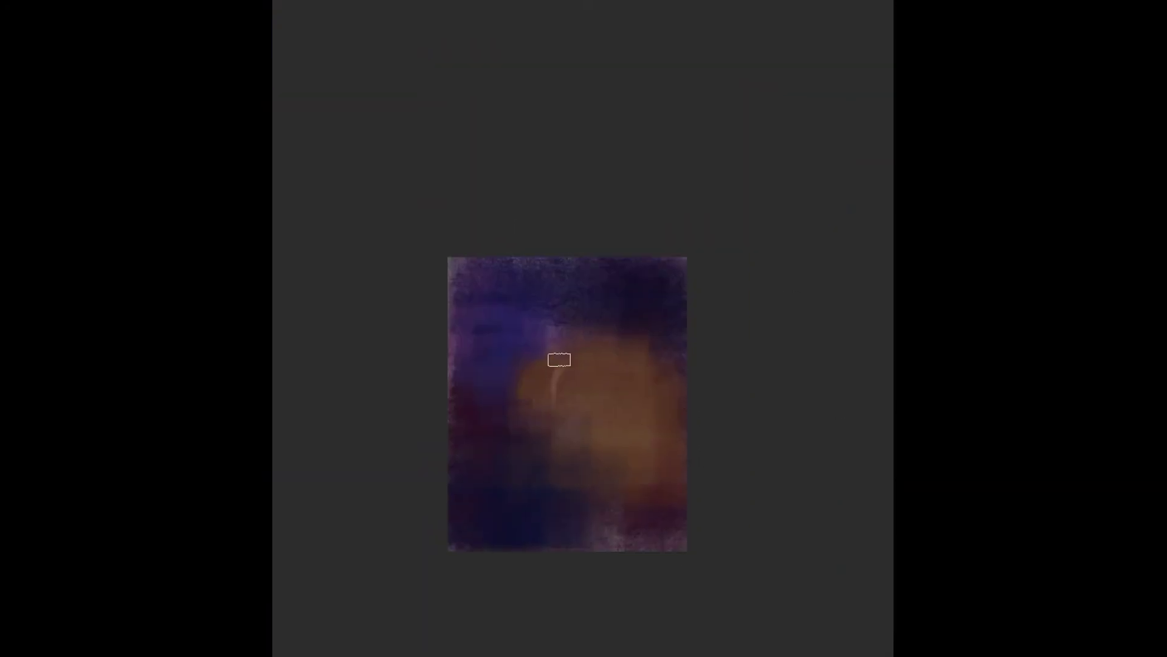
pyautogui.scroll(3, 557, 360)
# Shape the orange head silhouette, add a pink nose highlight and darken the forehead and eye.
pyautogui.scroll(-1, 566, 363)
pyautogui.moveTo(519, 293)
pyautogui.mouseDown()
pyautogui.moveTo(596, 242)
pyautogui.moveTo(523, 320)
pyautogui.moveTo(487, 266)
pyautogui.moveTo(514, 313)
pyautogui.moveTo(519, 289)
pyautogui.moveTo(503, 341)
pyautogui.moveTo(513, 367)
pyautogui.moveTo(529, 331)
pyautogui.mouseUp()
pyautogui.moveTo(505, 261)
pyautogui.mouseDown()
pyautogui.moveTo(602, 222)
pyautogui.moveTo(613, 263)
pyautogui.moveTo(508, 456)
pyautogui.moveTo(523, 452)
pyautogui.moveTo(531, 521)
pyautogui.moveTo(563, 422)
pyautogui.moveTo(639, 339)
pyautogui.moveTo(658, 358)
pyautogui.moveTo(721, 513)
pyautogui.moveTo(517, 541)
pyautogui.mouseUp()
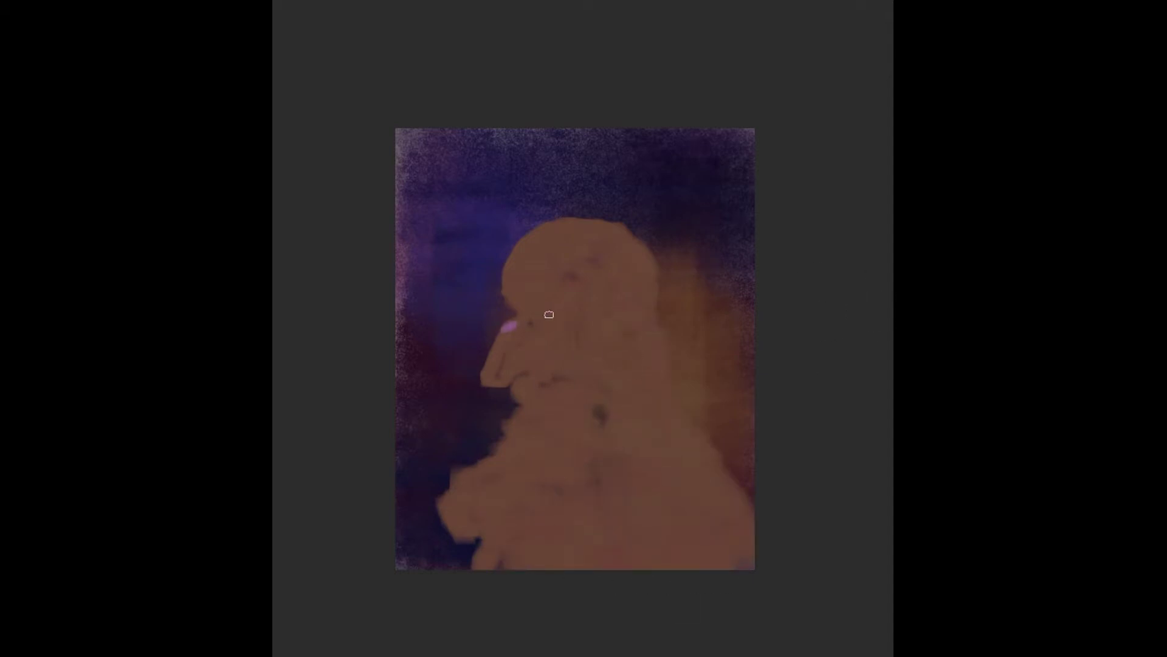
pyautogui.moveTo(512, 327); pyautogui.dragTo(486, 378)
pyautogui.moveTo(523, 295)
pyautogui.mouseDown()
pyautogui.moveTo(510, 279)
pyautogui.moveTo(516, 261)
pyautogui.moveTo(560, 365)
pyautogui.moveTo(567, 297)
pyautogui.moveTo(553, 243)
pyautogui.moveTo(614, 244)
pyautogui.moveTo(604, 235)
pyautogui.moveTo(644, 292)
pyautogui.moveTo(608, 268)
pyautogui.moveTo(608, 304)
pyautogui.moveTo(652, 321)
pyautogui.moveTo(608, 267)
pyautogui.moveTo(599, 353)
pyautogui.mouseUp()
# Add cream hair at the back, yellow-orange skull highlights and a cream beard stroke.
pyautogui.moveTo(526, 396); pyautogui.dragTo(524, 370)
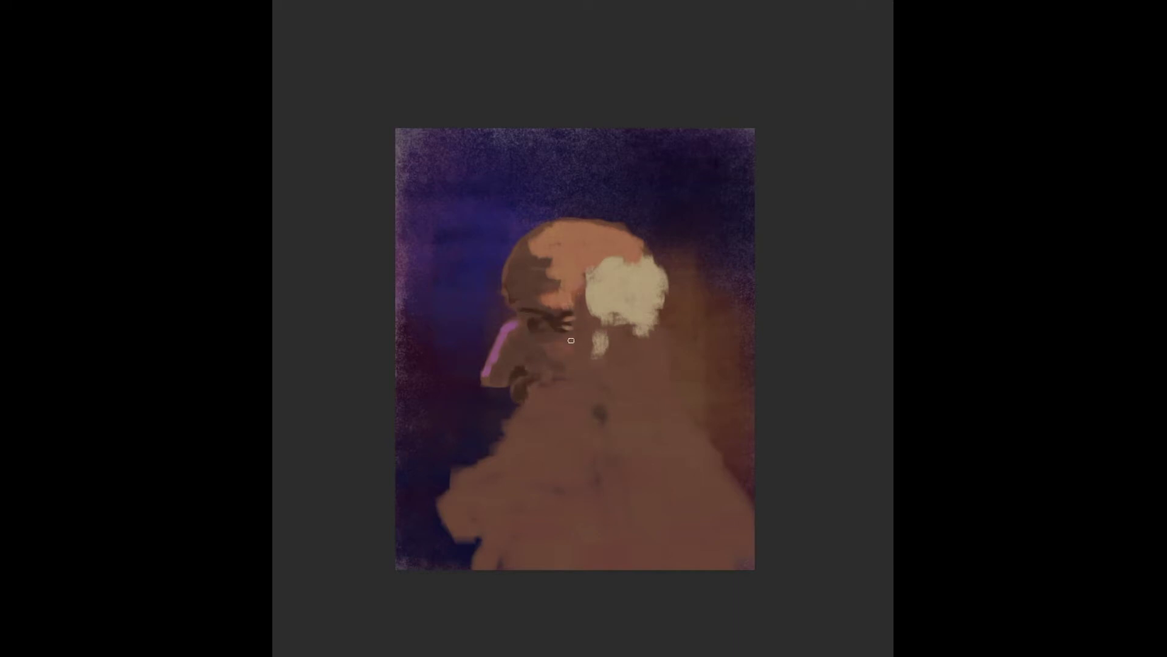
pyautogui.moveTo(595, 318)
pyautogui.mouseDown()
pyautogui.moveTo(591, 347)
pyautogui.moveTo(574, 286)
pyautogui.moveTo(583, 249)
pyautogui.moveTo(608, 235)
pyautogui.moveTo(569, 253)
pyautogui.moveTo(620, 235)
pyautogui.mouseUp()
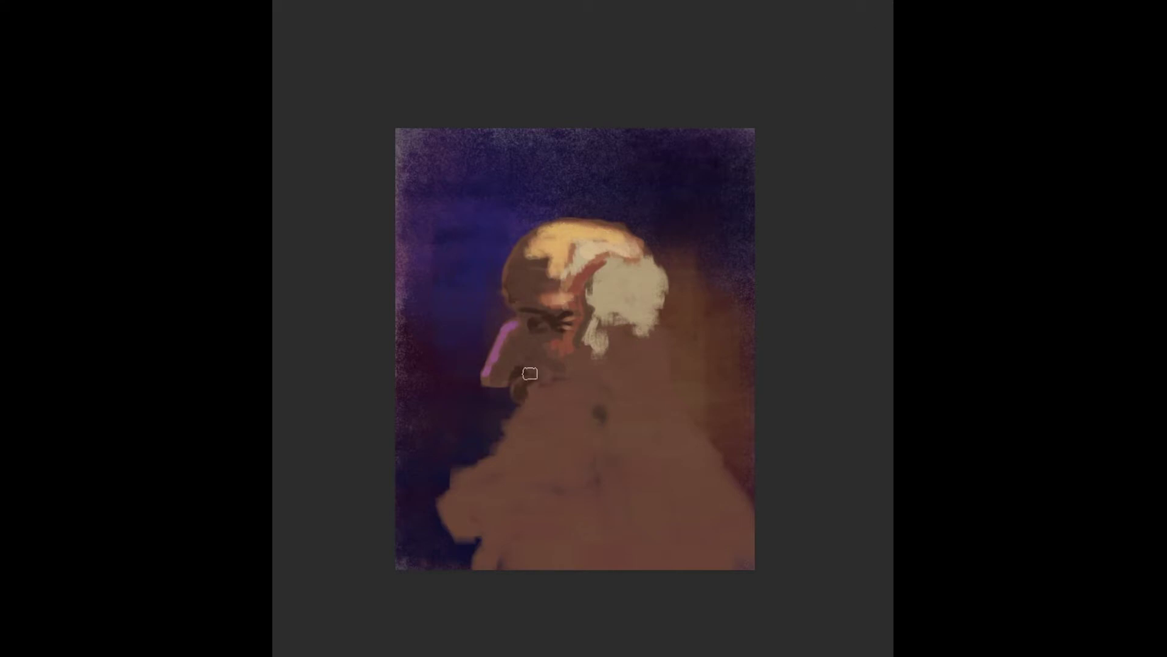
pyautogui.moveTo(538, 429); pyautogui.dragTo(508, 468)
pyautogui.press('alt')
pyautogui.moveTo(565, 392); pyautogui.dragTo(550, 408)
pyautogui.scroll(-2, 587, 367)
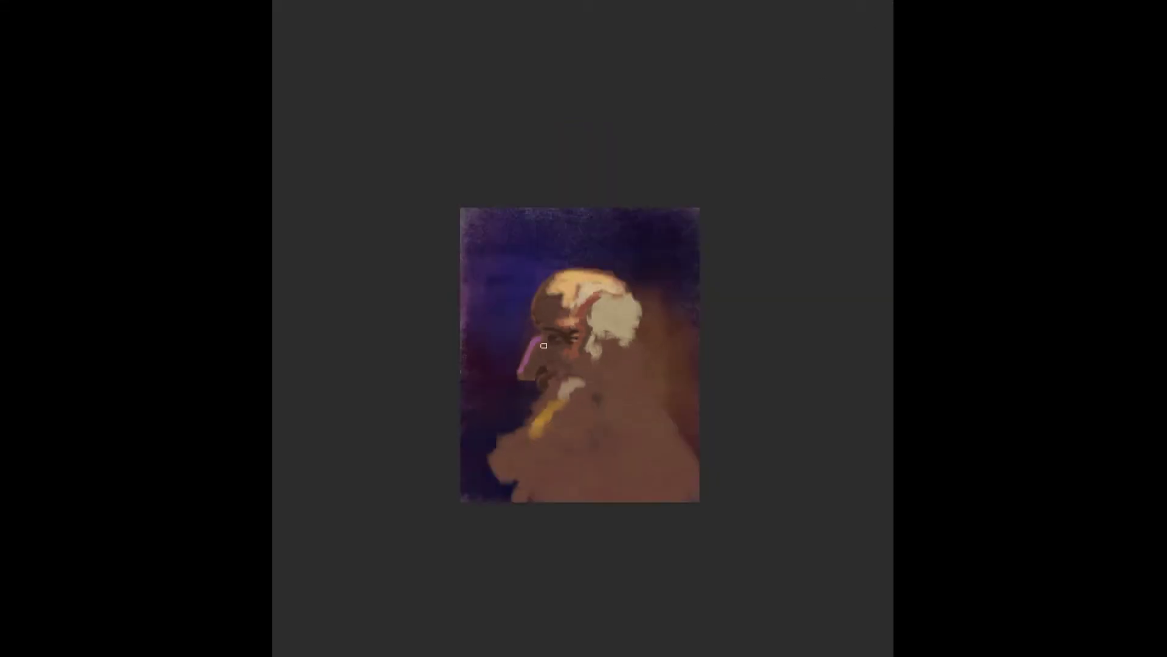
# Brighten the skull rim, extend the cream beard and add a golden strand by the hair.
pyautogui.moveTo(539, 319); pyautogui.dragTo(555, 270)
pyautogui.moveTo(514, 444)
pyautogui.mouseDown()
pyautogui.moveTo(499, 462)
pyautogui.moveTo(550, 421)
pyautogui.mouseUp()
pyautogui.moveTo(509, 466); pyautogui.dragTo(556, 427)
pyautogui.moveTo(602, 340)
pyautogui.mouseDown()
pyautogui.moveTo(585, 362)
pyautogui.moveTo(599, 383)
pyautogui.moveTo(579, 394)
pyautogui.moveTo(560, 462)
pyautogui.moveTo(550, 414)
pyautogui.mouseUp()
pyautogui.keyDown('alt'); pyautogui.click(584, 313); pyautogui.keyUp('alt')
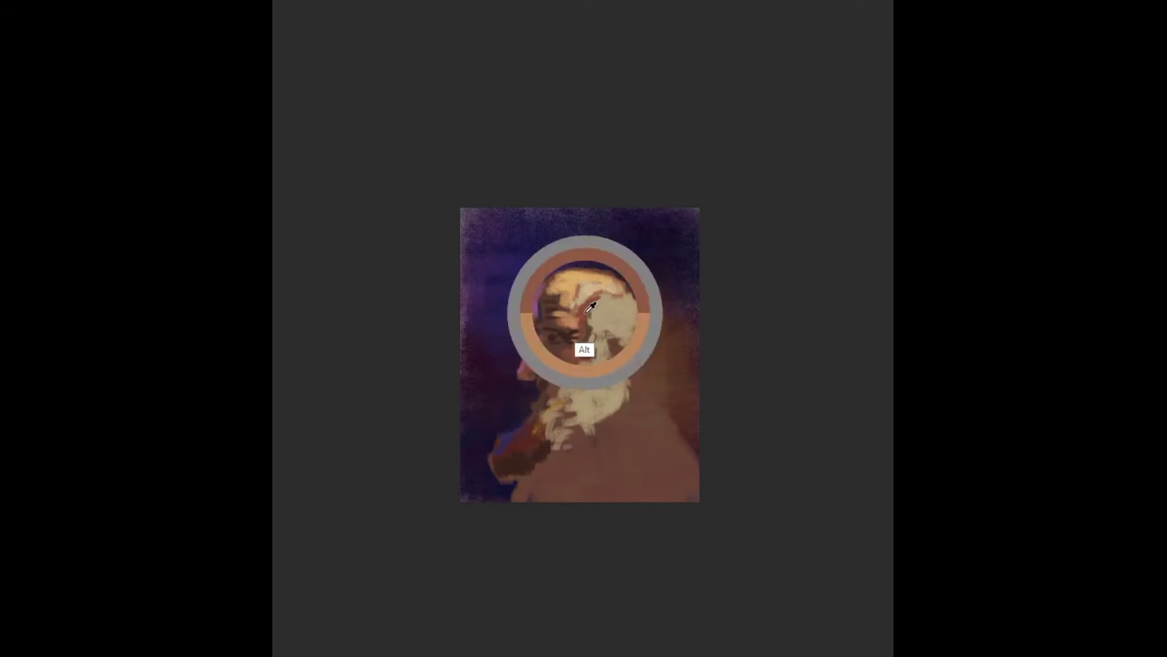
pyautogui.moveTo(644, 321)
pyautogui.mouseDown()
pyautogui.moveTo(643, 368)
pyautogui.moveTo(616, 380)
pyautogui.moveTo(595, 341)
pyautogui.moveTo(608, 394)
pyautogui.moveTo(593, 420)
pyautogui.mouseUp()
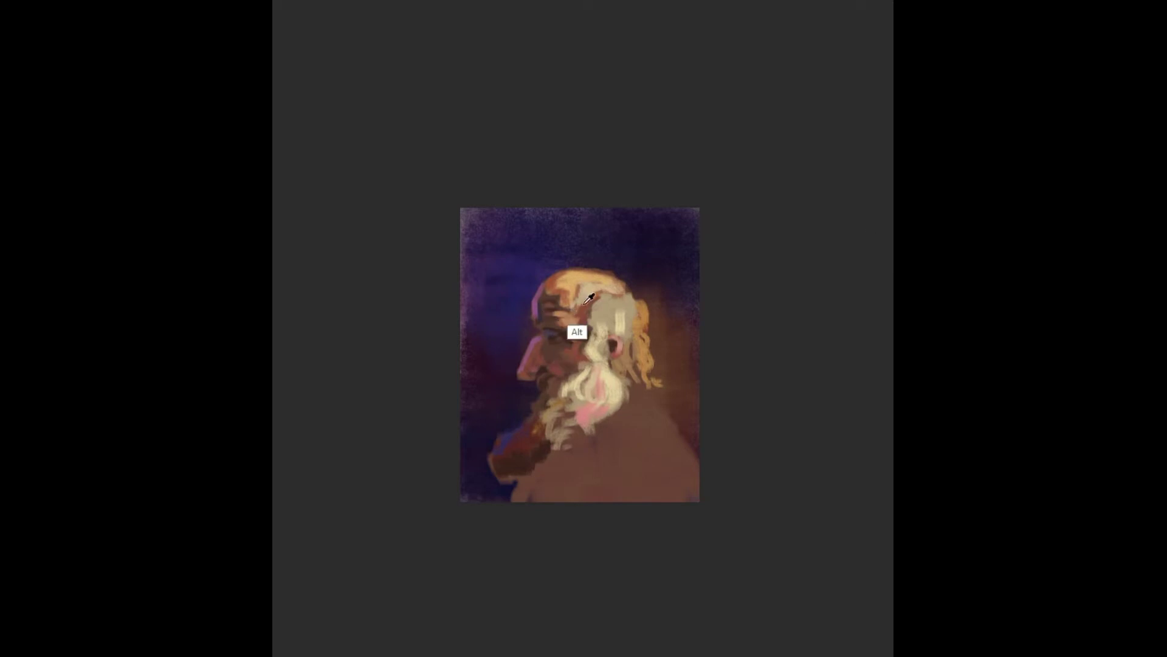
# Paint the coat with red and dark brown strokes, then dab light accents on mustache and hand.
pyautogui.moveTo(635, 443)
pyautogui.mouseDown()
pyautogui.moveTo(625, 470)
pyautogui.moveTo(610, 443)
pyautogui.moveTo(662, 502)
pyautogui.moveTo(678, 460)
pyautogui.mouseUp()
pyautogui.moveTo(606, 461)
pyautogui.mouseDown()
pyautogui.moveTo(639, 418)
pyautogui.moveTo(619, 417)
pyautogui.moveTo(675, 441)
pyautogui.mouseUp()
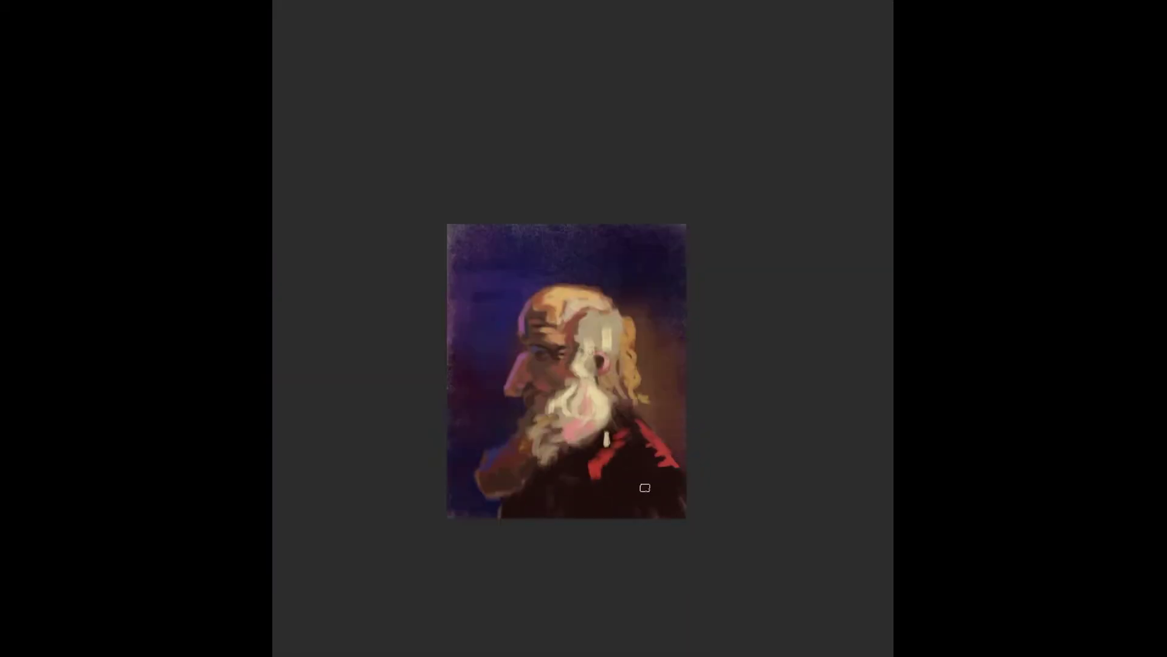
pyautogui.moveTo(643, 485)
pyautogui.mouseDown()
pyautogui.moveTo(660, 505)
pyautogui.moveTo(628, 437)
pyautogui.mouseUp()
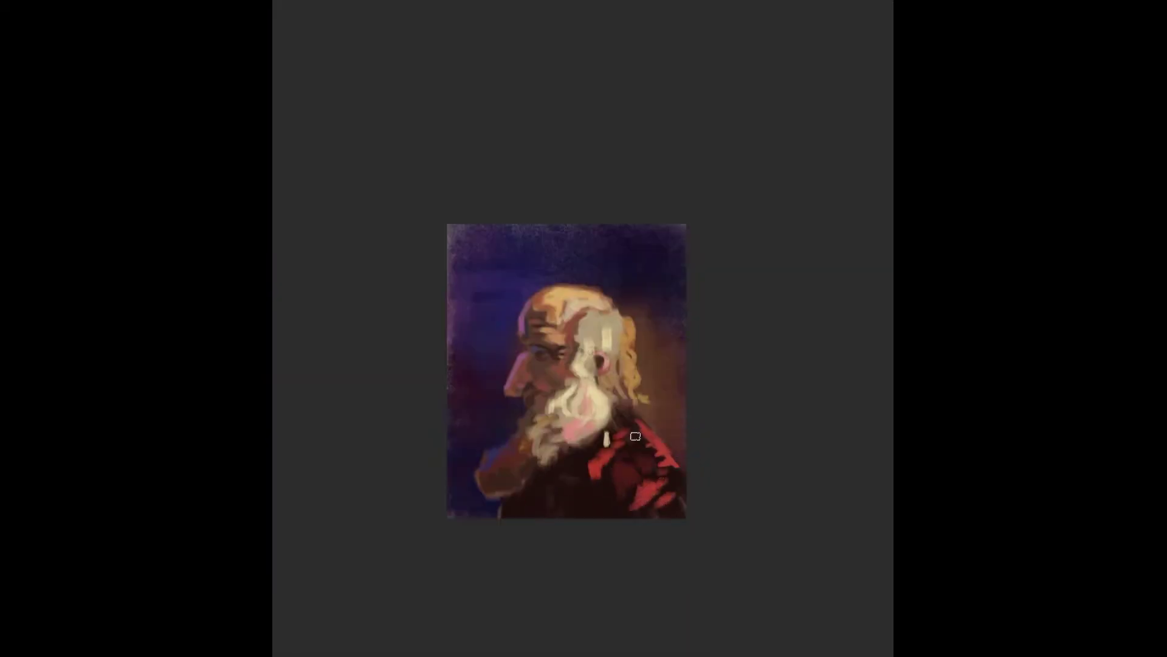
pyautogui.moveTo(626, 498); pyautogui.dragTo(594, 505)
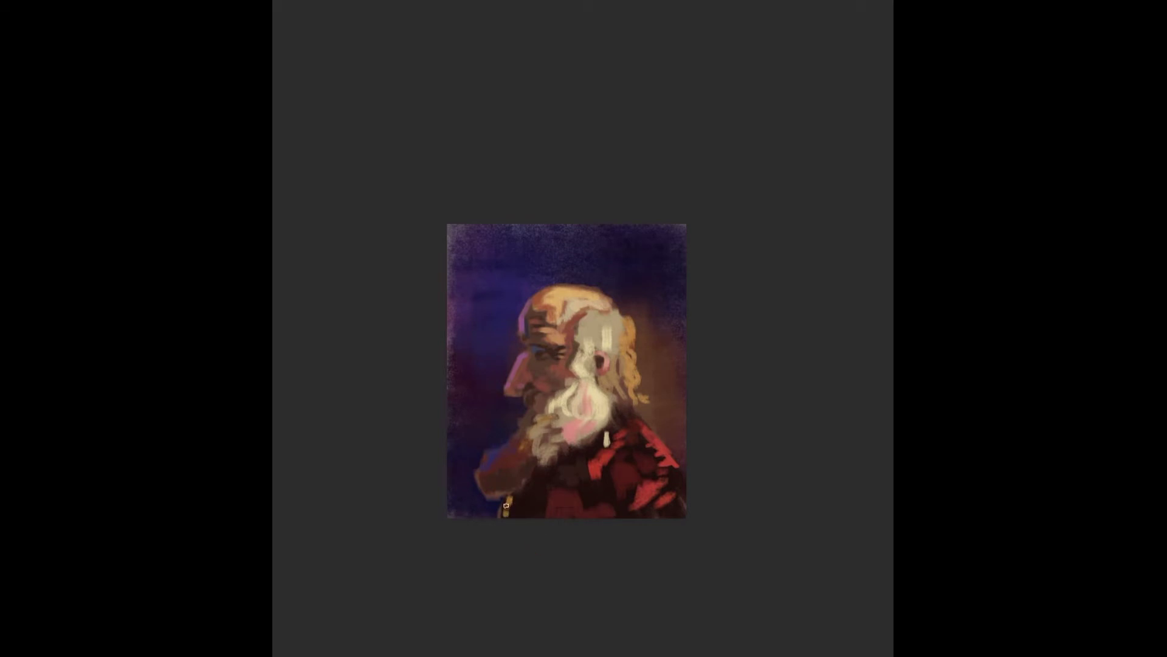
pyautogui.scroll(3, 507, 505)
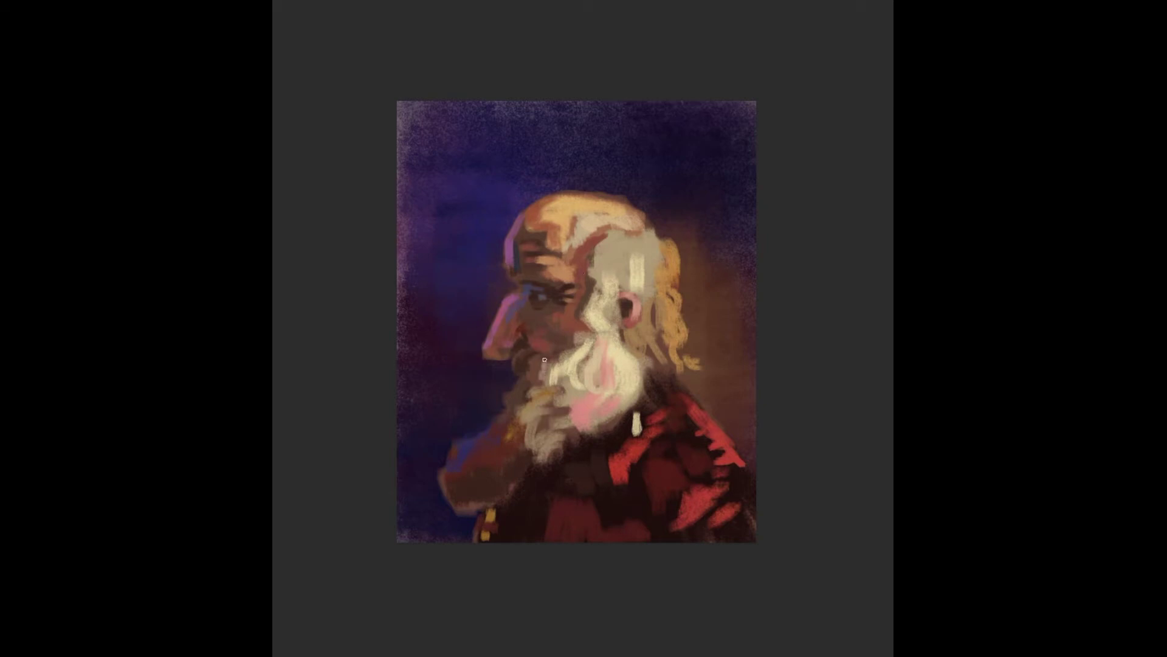
pyautogui.moveTo(529, 364); pyautogui.dragTo(501, 368)
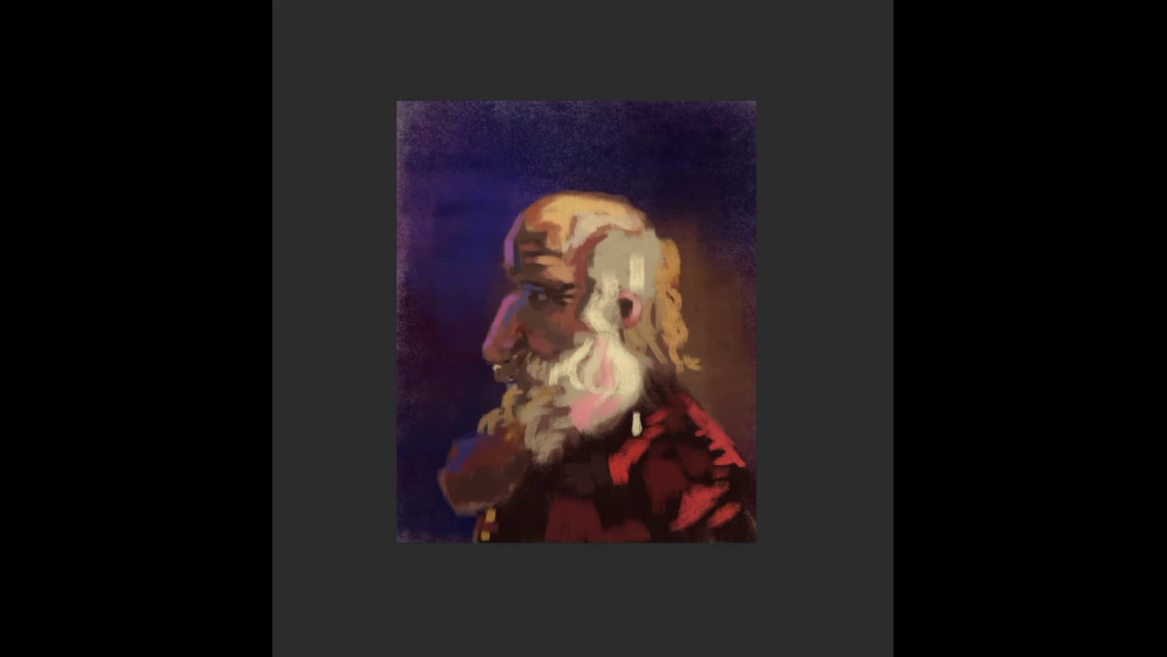
pyautogui.moveTo(456, 467); pyautogui.dragTo(489, 444)
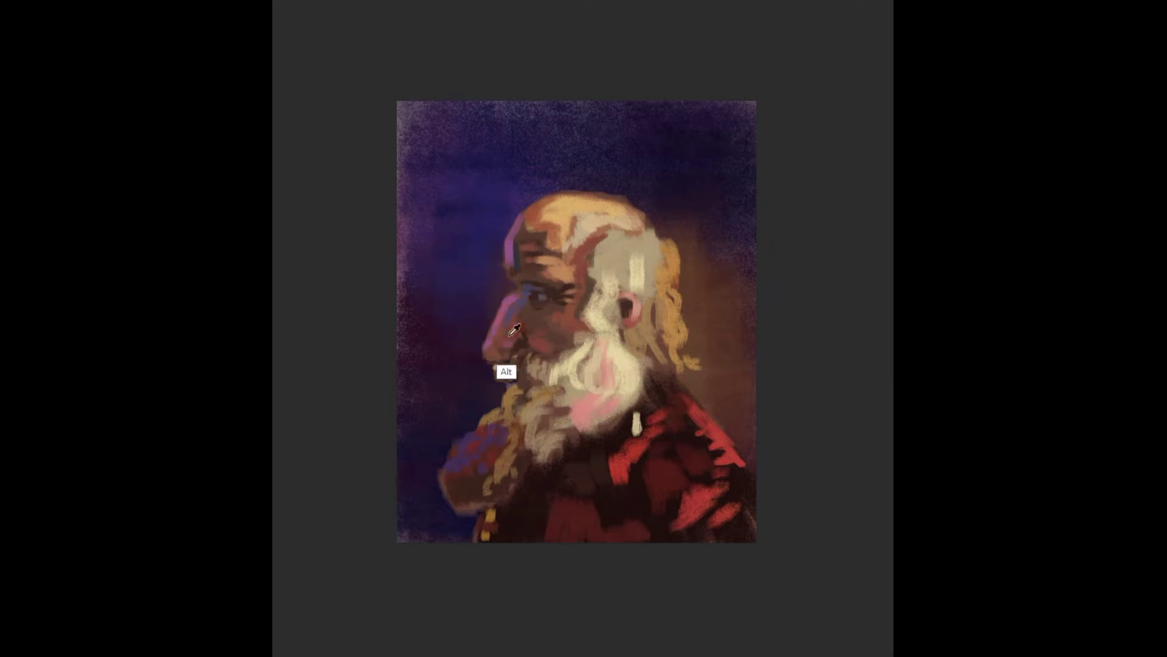
# Add light beard strands and brighten the nose edge, forehead edge and under-eye area.
pyautogui.hotkey('ctrl', '+')
pyautogui.scroll(1, 566, 356)
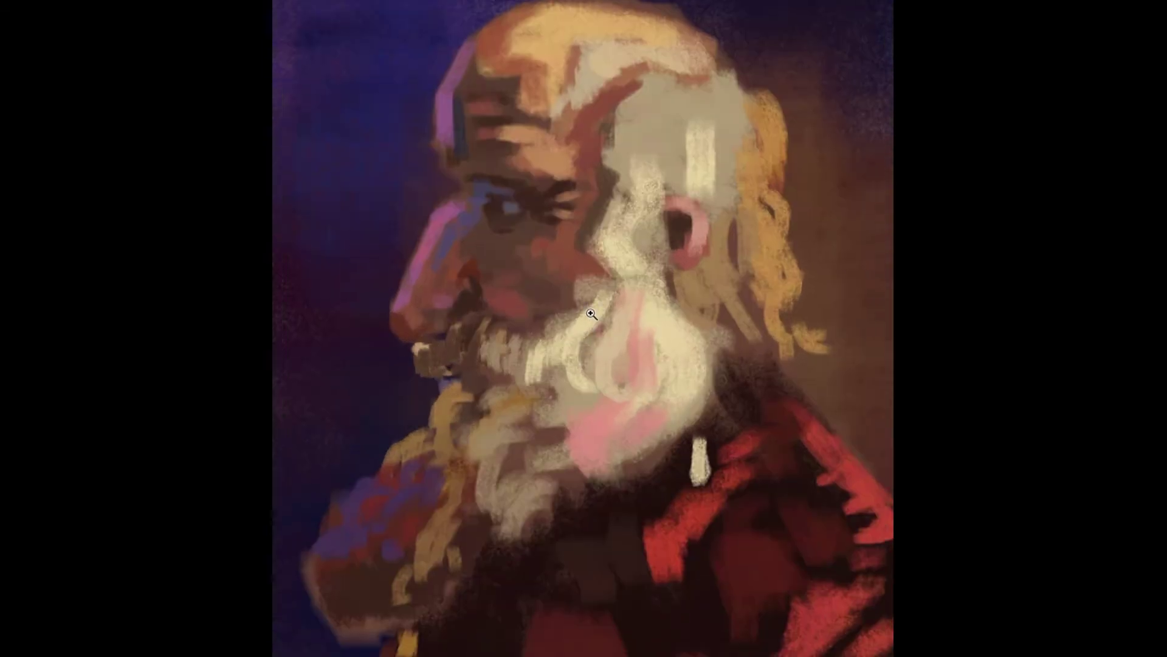
pyautogui.keyDown('alt'); pyautogui.click(436, 347); pyautogui.keyUp('alt')
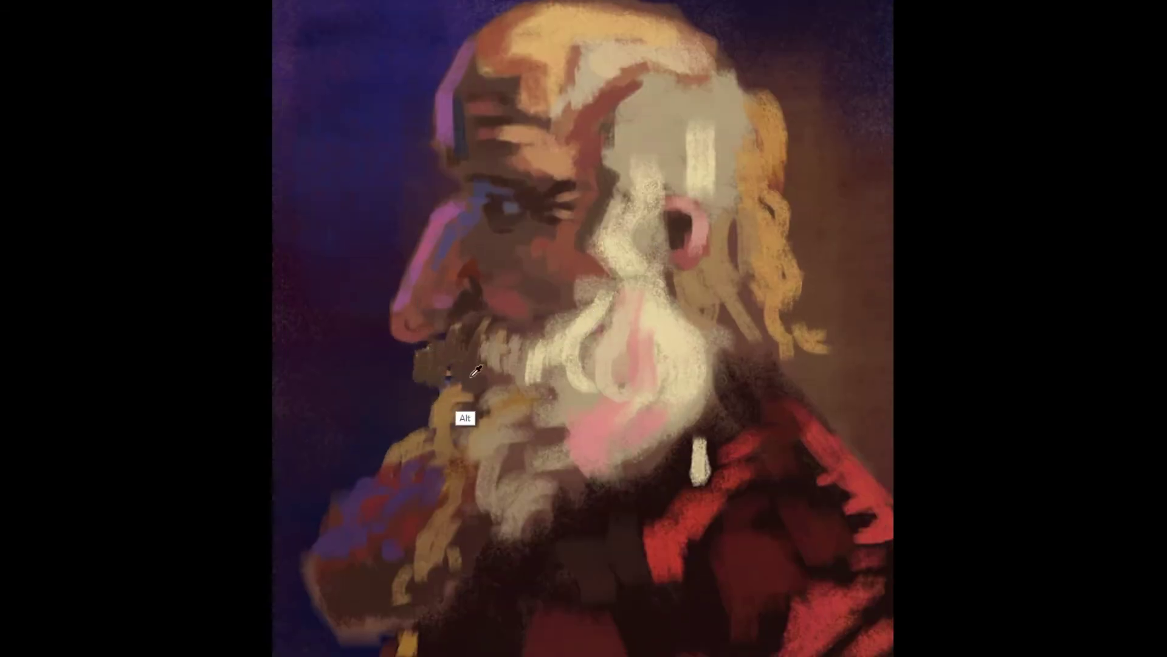
pyautogui.moveTo(504, 351)
pyautogui.mouseDown()
pyautogui.moveTo(507, 304)
pyautogui.moveTo(523, 290)
pyautogui.moveTo(545, 298)
pyautogui.moveTo(522, 309)
pyautogui.moveTo(580, 271)
pyautogui.moveTo(583, 229)
pyautogui.mouseUp()
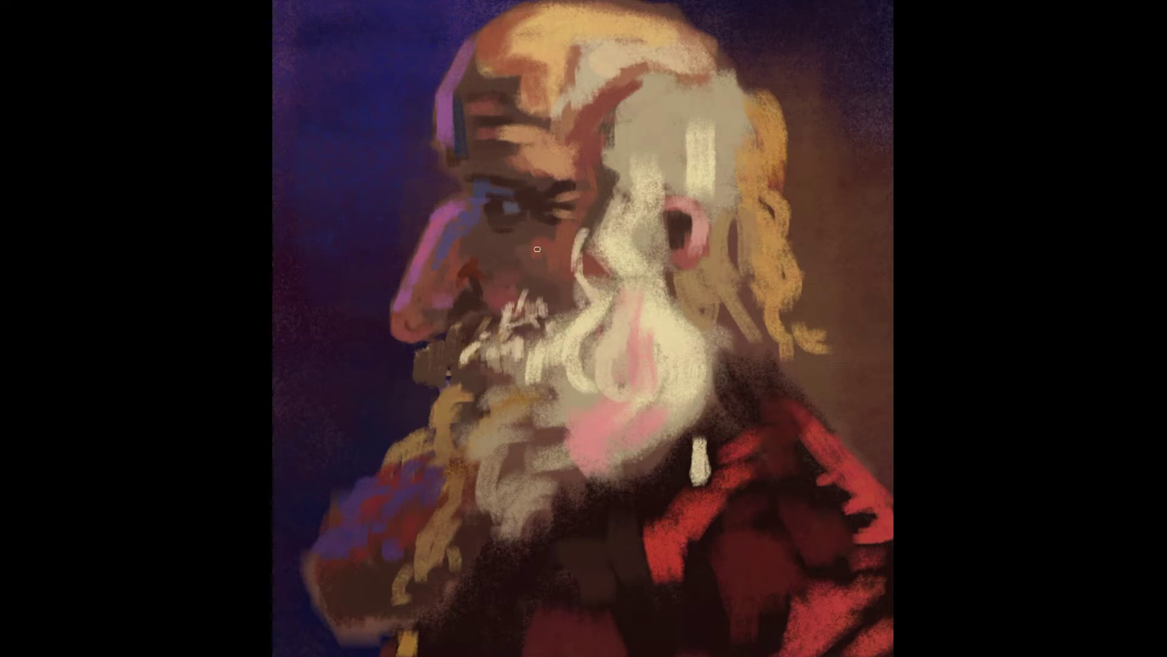
pyautogui.moveTo(503, 167); pyautogui.dragTo(514, 180)
pyautogui.moveTo(425, 225); pyautogui.dragTo(392, 333)
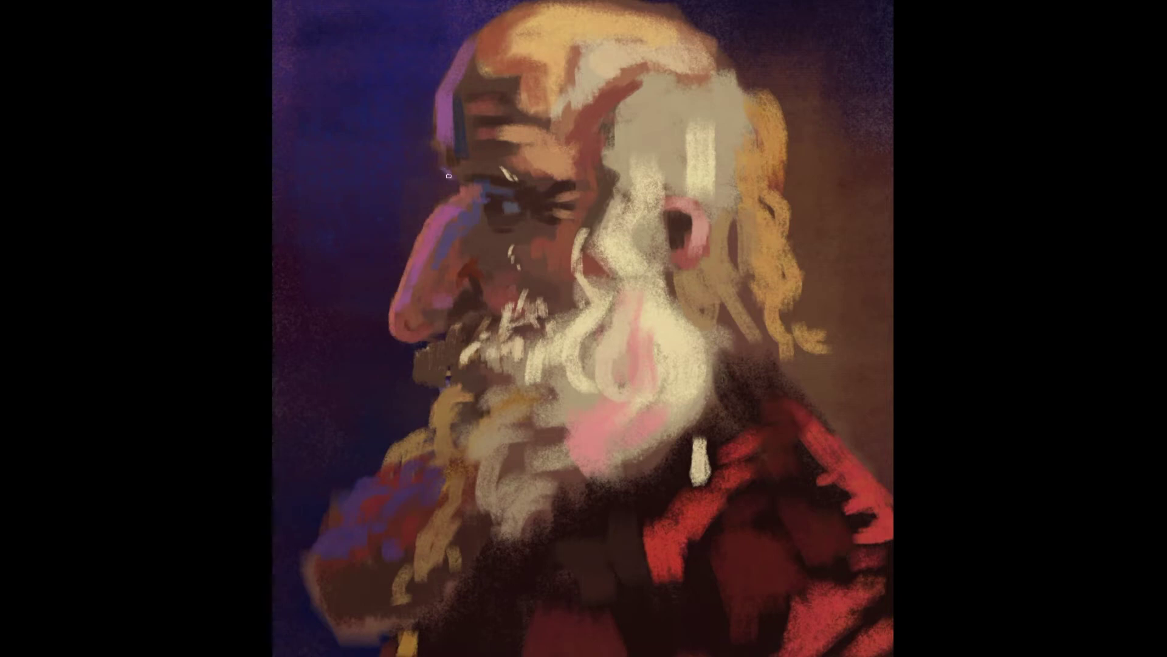
pyautogui.moveTo(436, 139); pyautogui.dragTo(470, 41)
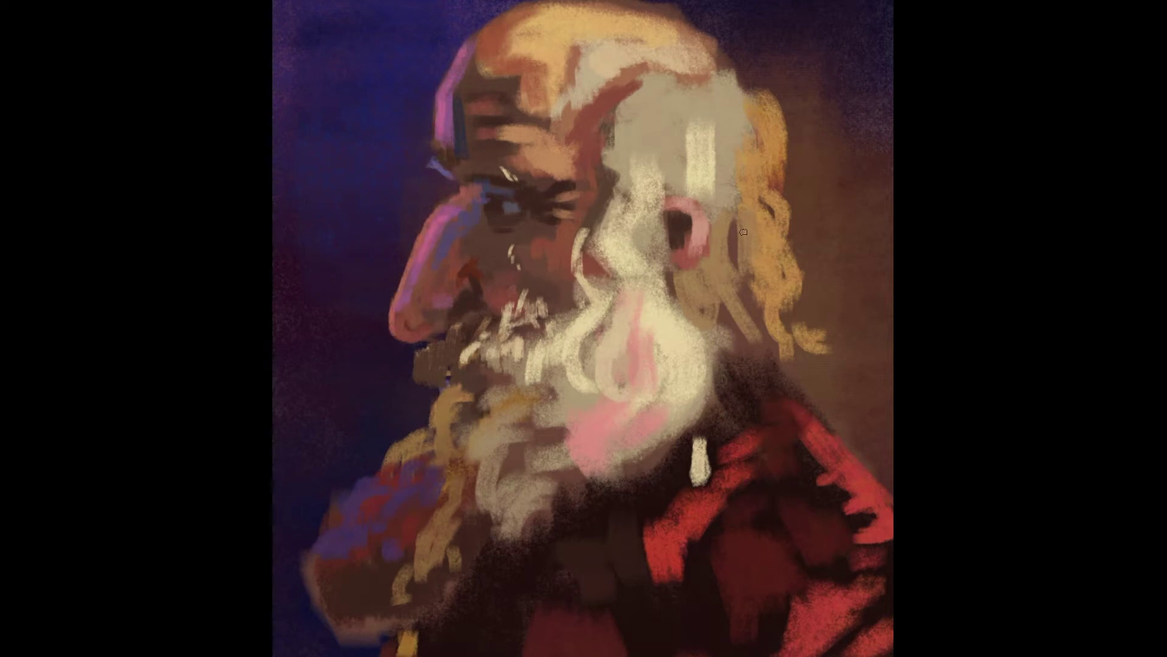
pyautogui.moveTo(438, 433); pyautogui.dragTo(337, 517)
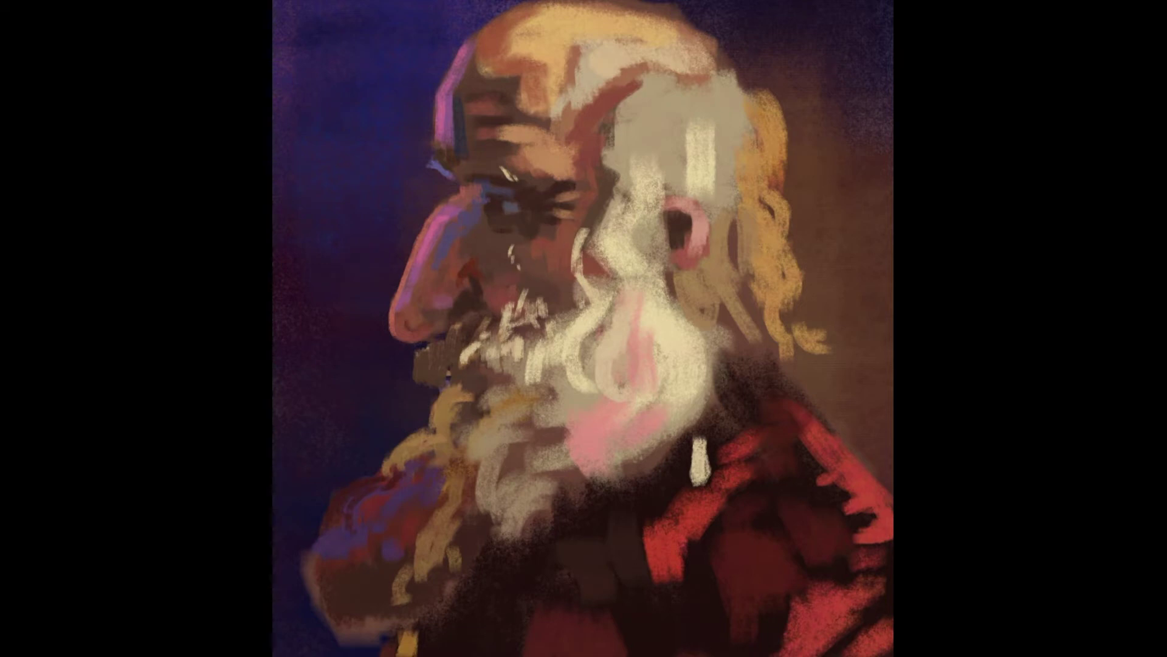
pyautogui.moveTo(490, 227)
pyautogui.mouseDown()
pyautogui.moveTo(507, 234)
pyautogui.moveTo(482, 273)
pyautogui.moveTo(443, 268)
pyautogui.moveTo(402, 327)
pyautogui.mouseUp()
pyautogui.click(425, 315)
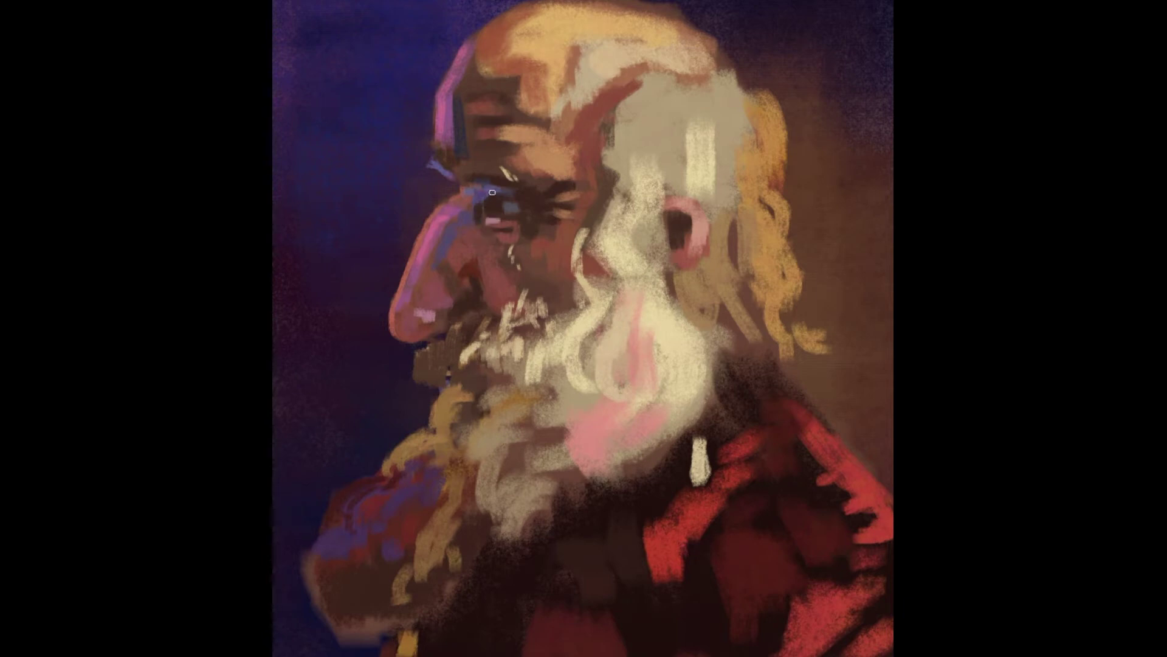
# Darken and reshape the brow and forehead with dark strokes above the eye.
pyautogui.keyDown('ctrl'); pyautogui.click(582, 239); pyautogui.keyUp('ctrl')
pyautogui.click(538, 173)
pyautogui.moveTo(523, 160)
pyautogui.mouseDown()
pyautogui.moveTo(514, 130)
pyautogui.moveTo(550, 127)
pyautogui.moveTo(483, 126)
pyautogui.mouseUp()
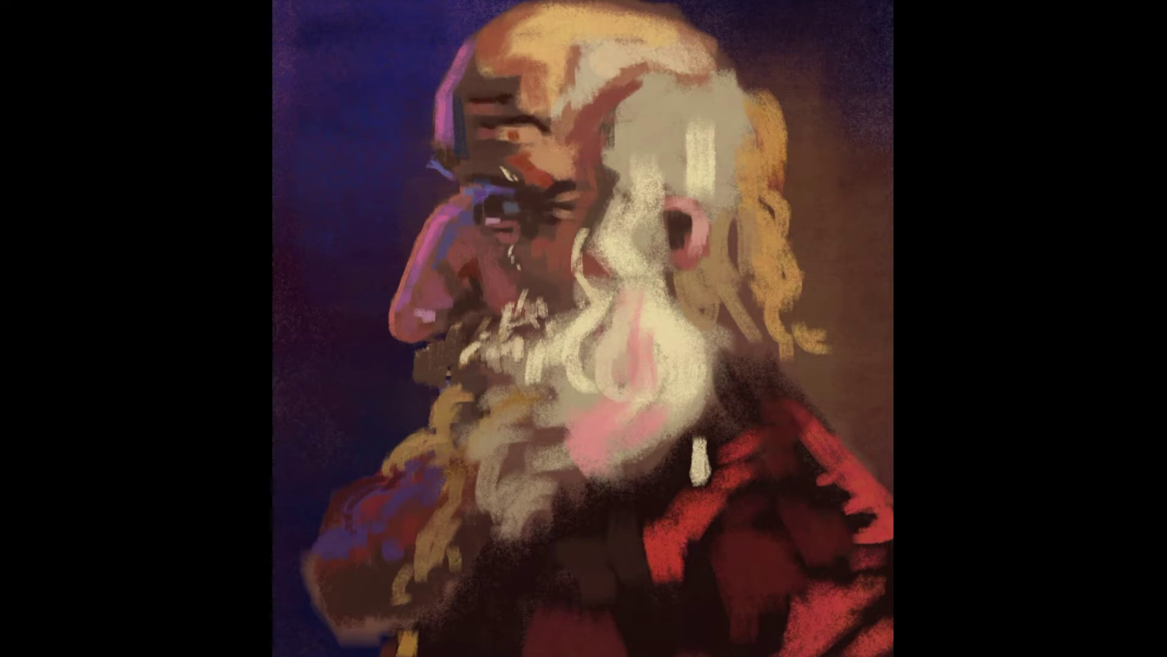
pyautogui.moveTo(475, 78); pyautogui.dragTo(500, 72)
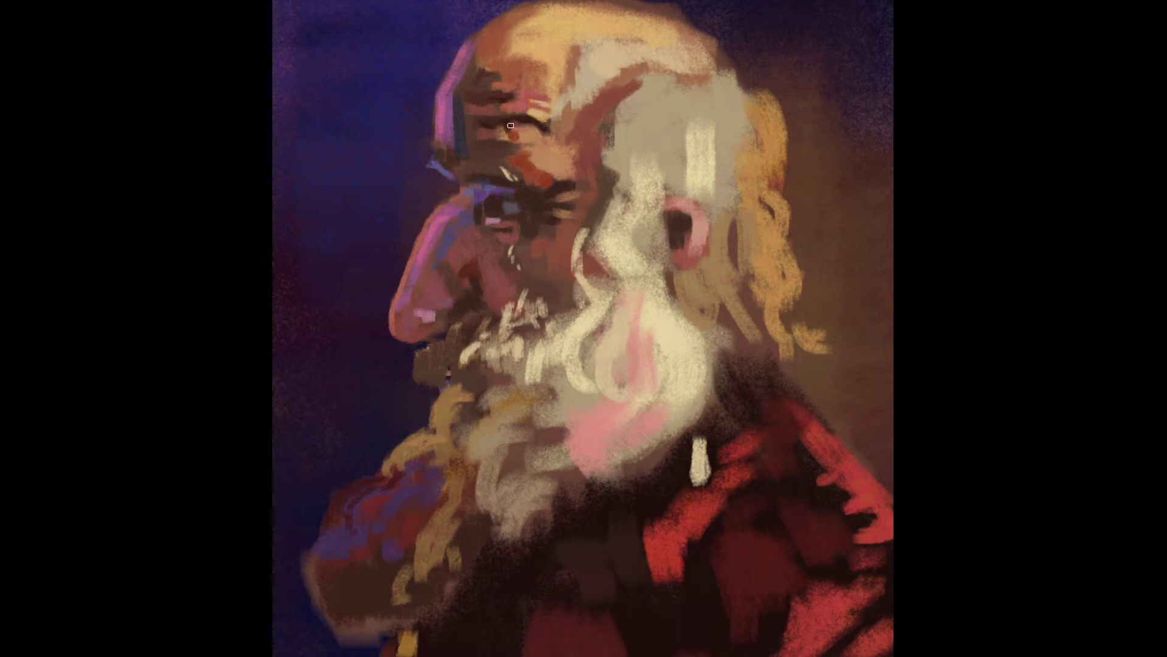
pyautogui.moveTo(511, 125)
pyautogui.mouseDown()
pyautogui.moveTo(550, 129)
pyautogui.moveTo(541, 151)
pyautogui.moveTo(575, 143)
pyautogui.mouseUp()
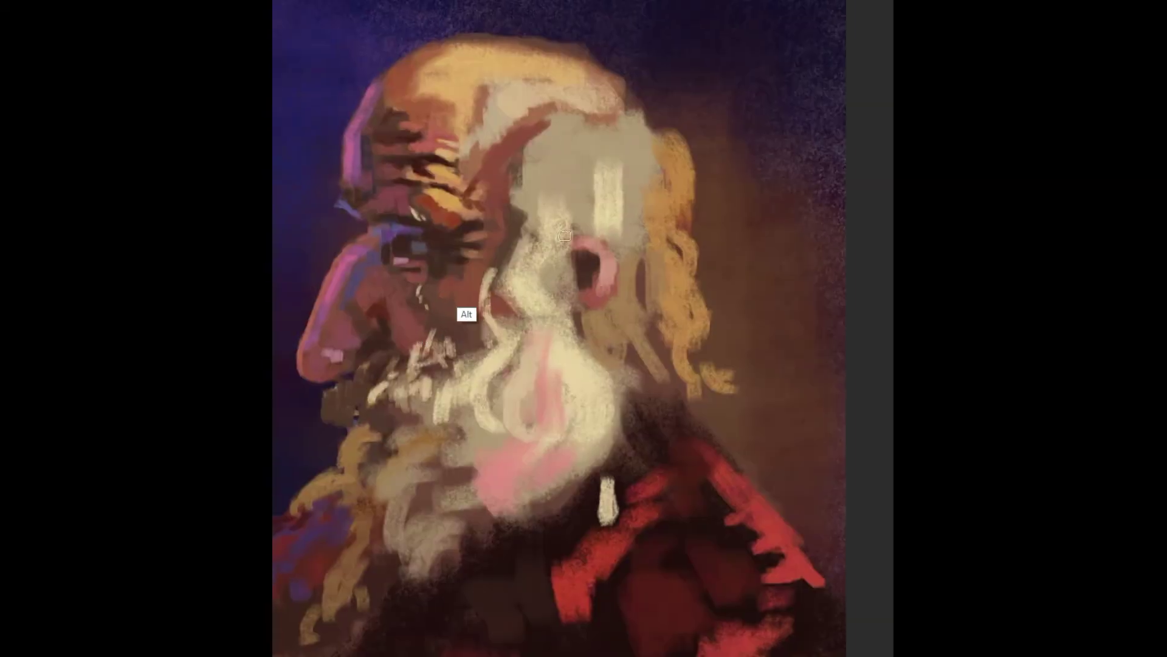
# Rework the nose with cool blue accents and add warm pinkish-red on the temple.
pyautogui.moveTo(446, 316); pyautogui.dragTo(359, 334)
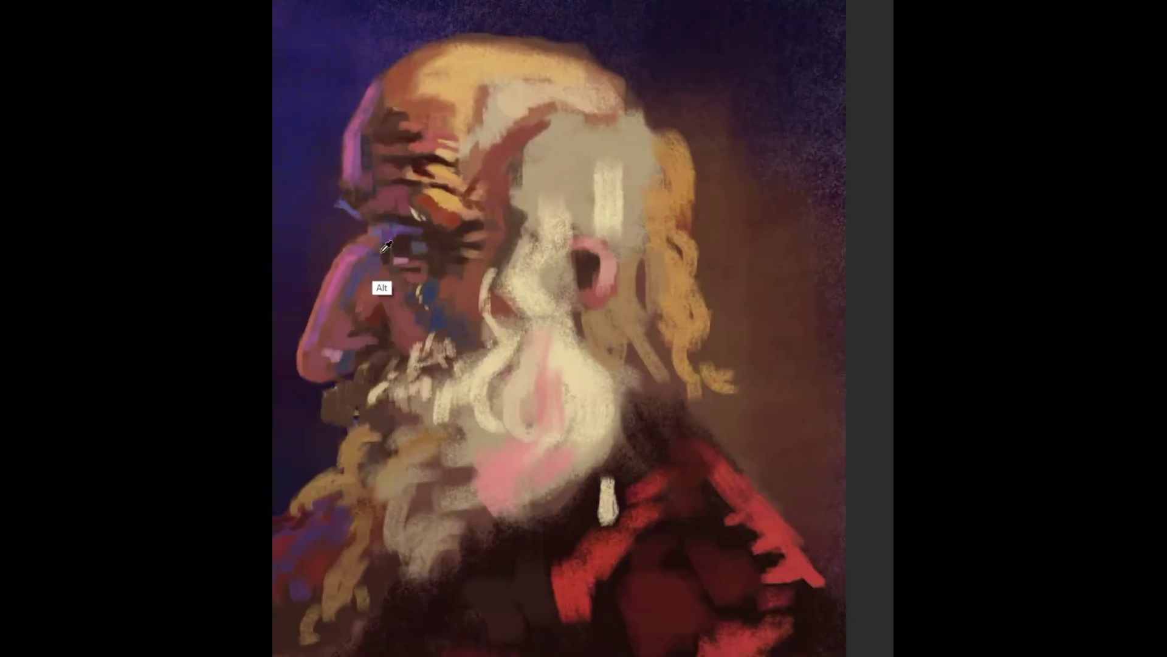
pyautogui.moveTo(377, 284); pyautogui.dragTo(374, 240)
pyautogui.moveTo(344, 346); pyautogui.dragTo(329, 353)
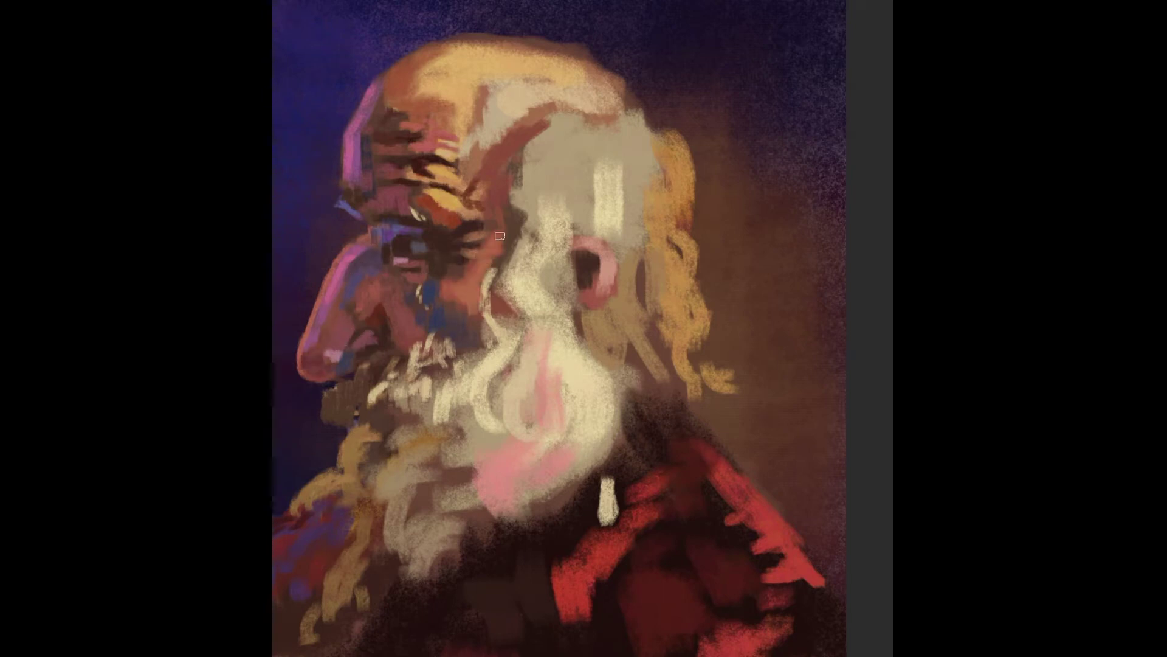
pyautogui.moveTo(356, 304); pyautogui.dragTo(338, 327)
pyautogui.moveTo(490, 185)
pyautogui.mouseDown()
pyautogui.moveTo(523, 112)
pyautogui.moveTo(471, 134)
pyautogui.moveTo(437, 197)
pyautogui.mouseUp()
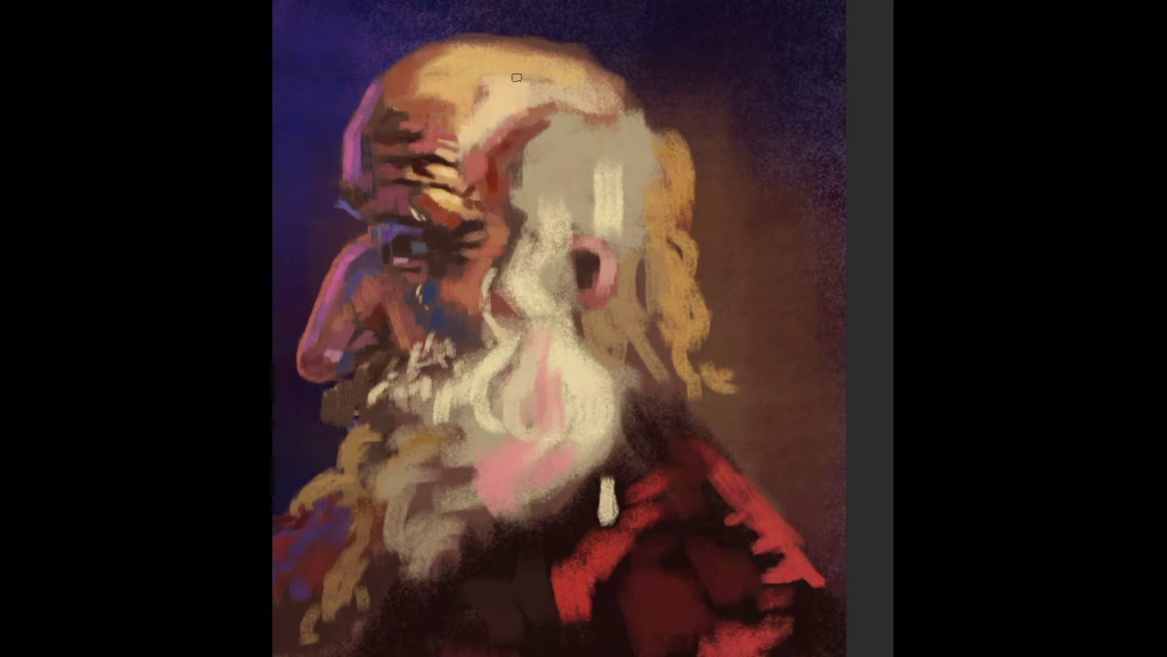
# Add cream highlights on the forehead and crown, and white strands into hair and beard.
pyautogui.moveTo(496, 98)
pyautogui.mouseDown()
pyautogui.moveTo(614, 91)
pyautogui.moveTo(477, 109)
pyautogui.moveTo(404, 97)
pyautogui.moveTo(483, 48)
pyautogui.moveTo(547, 61)
pyautogui.mouseUp()
pyautogui.moveTo(462, 91); pyautogui.dragTo(529, 54)
pyautogui.moveTo(443, 46); pyautogui.dragTo(535, 46)
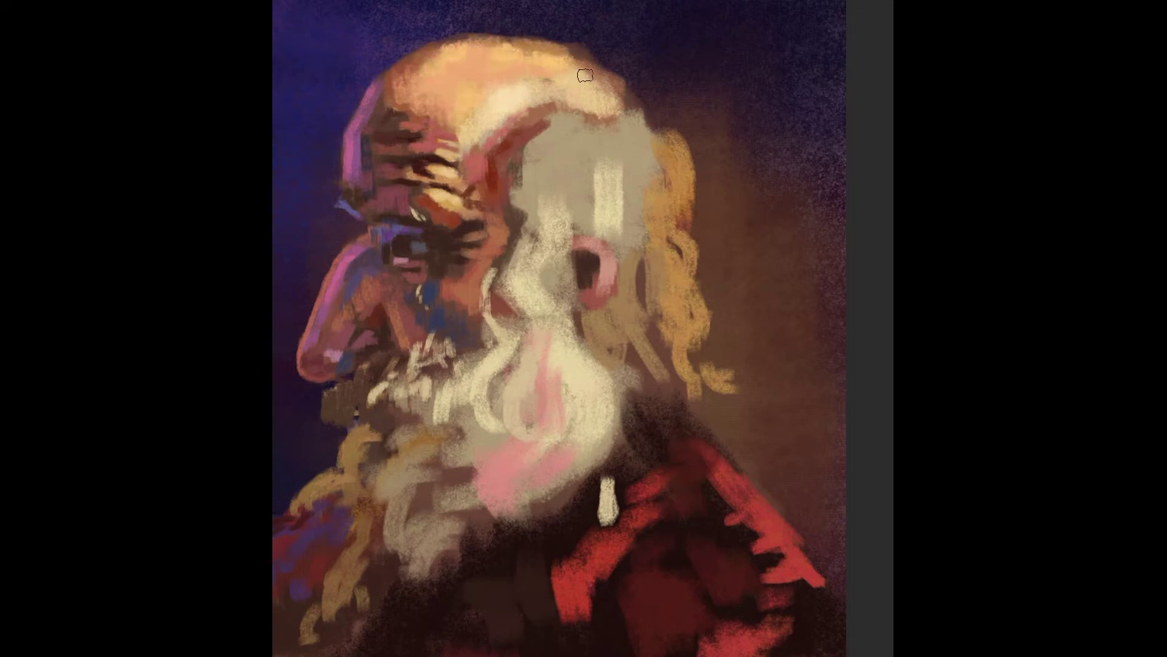
pyautogui.scroll(-3, 558, 133)
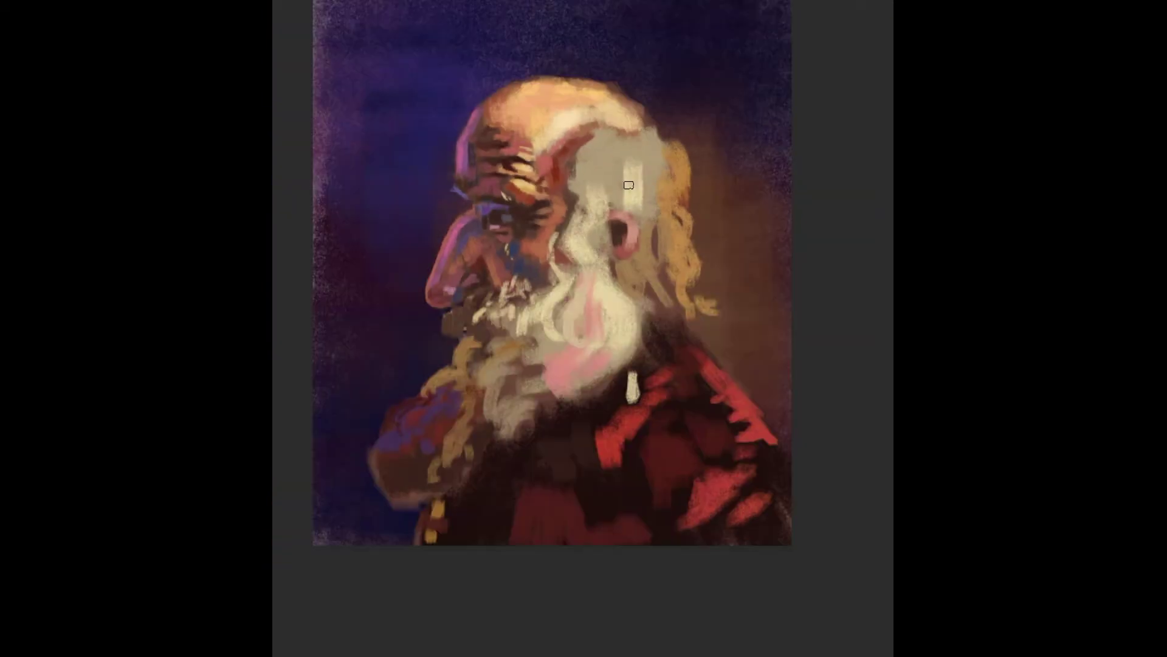
pyautogui.moveTo(617, 146)
pyautogui.mouseDown()
pyautogui.moveTo(629, 182)
pyautogui.moveTo(679, 152)
pyautogui.moveTo(668, 149)
pyautogui.moveTo(669, 191)
pyautogui.mouseUp()
pyautogui.moveTo(575, 233)
pyautogui.mouseDown()
pyautogui.moveTo(589, 248)
pyautogui.moveTo(581, 298)
pyautogui.mouseUp()
pyautogui.moveTo(571, 284)
pyautogui.mouseDown()
pyautogui.moveTo(553, 307)
pyautogui.moveTo(623, 295)
pyautogui.moveTo(628, 335)
pyautogui.mouseUp()
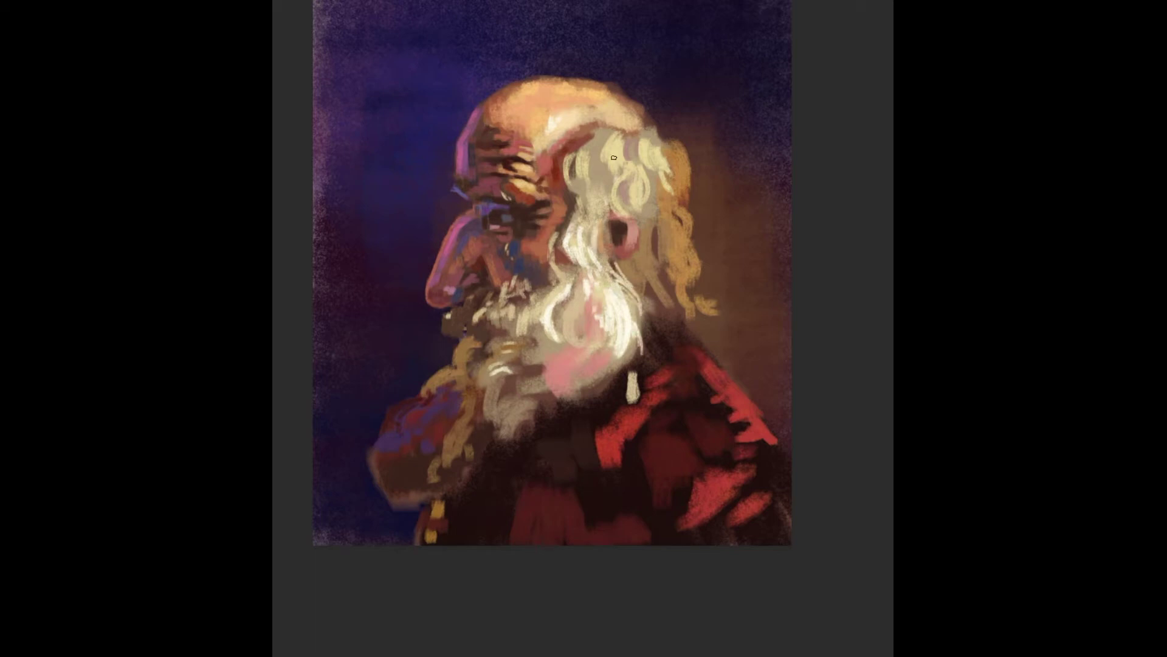
# Paint bright white curls into the hair and light strands through the beard.
pyautogui.moveTo(614, 158); pyautogui.dragTo(626, 207)
pyautogui.moveTo(662, 145); pyautogui.dragTo(645, 188)
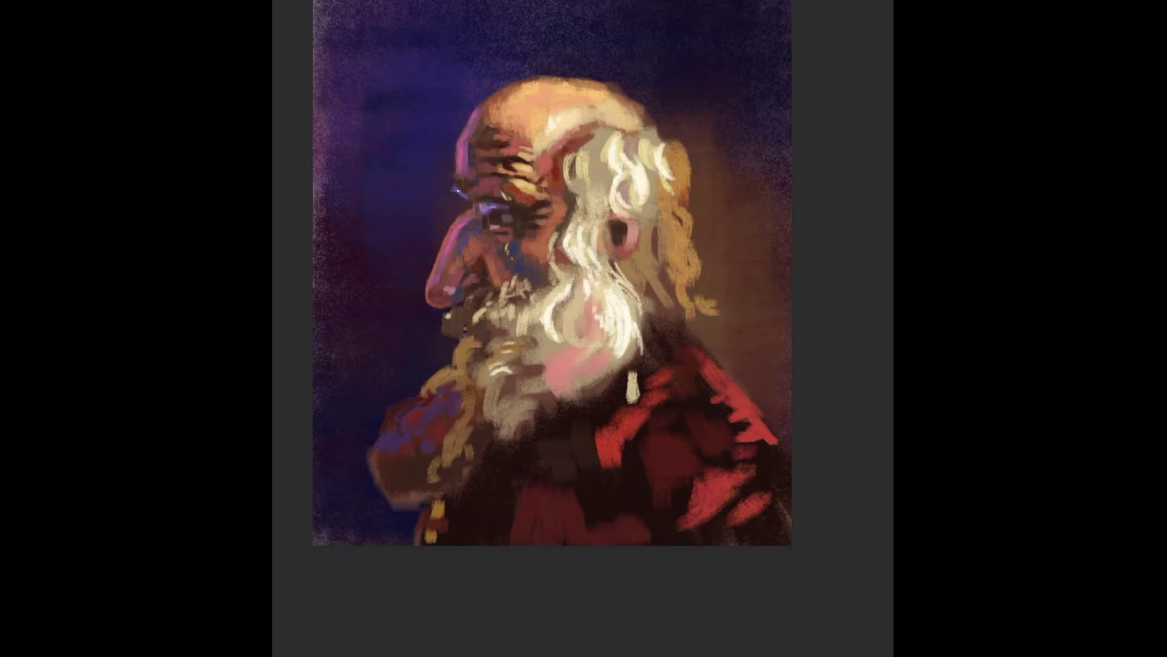
pyautogui.moveTo(573, 238); pyautogui.dragTo(585, 188)
pyautogui.moveTo(544, 287); pyautogui.dragTo(522, 333)
pyautogui.moveTo(468, 369)
pyautogui.mouseDown()
pyautogui.moveTo(457, 424)
pyautogui.moveTo(444, 409)
pyautogui.mouseUp()
# Darken the shoulder and lower robe with brown strokes and a bluish-lavender patch.
pyautogui.moveTo(388, 461); pyautogui.dragTo(414, 521)
pyautogui.moveTo(405, 435); pyautogui.dragTo(392, 421)
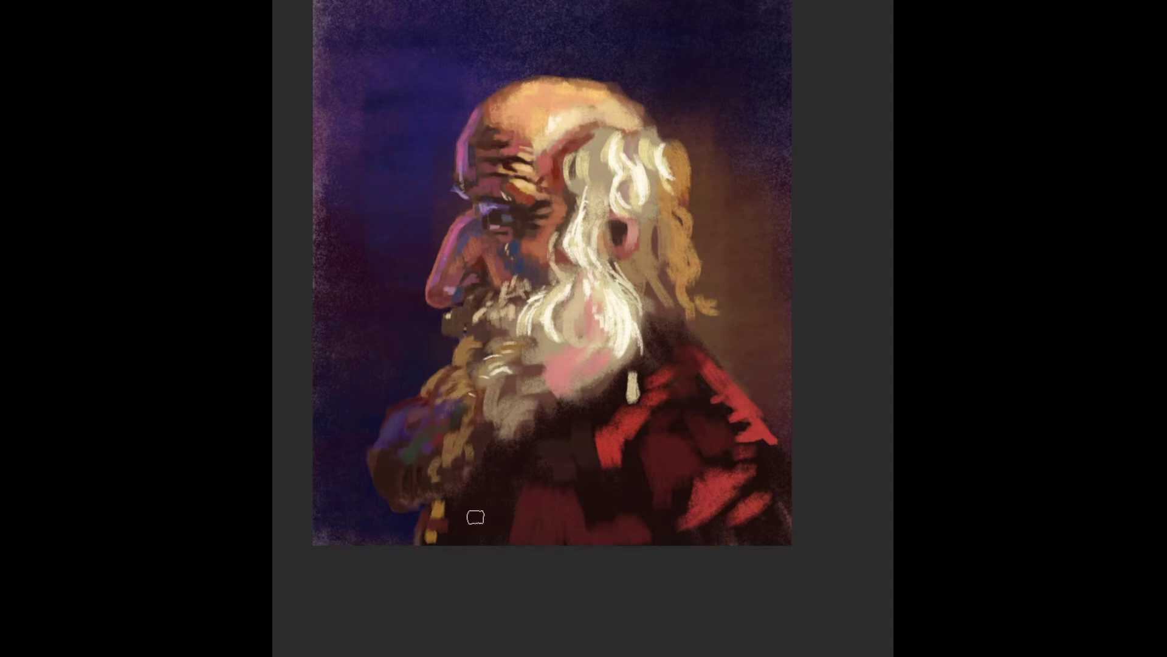
pyautogui.moveTo(475, 516); pyautogui.dragTo(480, 482)
pyautogui.scroll(-2, 594, 455)
pyautogui.moveTo(580, 493)
pyautogui.mouseDown()
pyautogui.moveTo(634, 476)
pyautogui.moveTo(645, 438)
pyautogui.moveTo(672, 474)
pyautogui.moveTo(601, 521)
pyautogui.mouseUp()
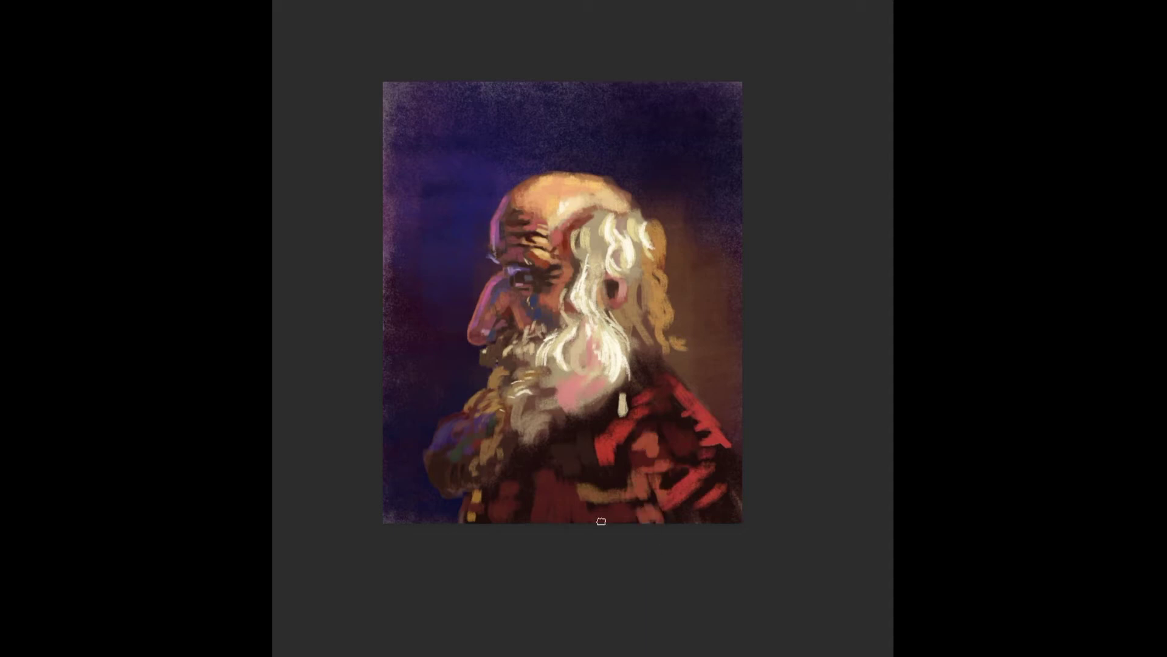
pyautogui.moveTo(485, 472); pyautogui.dragTo(432, 501)
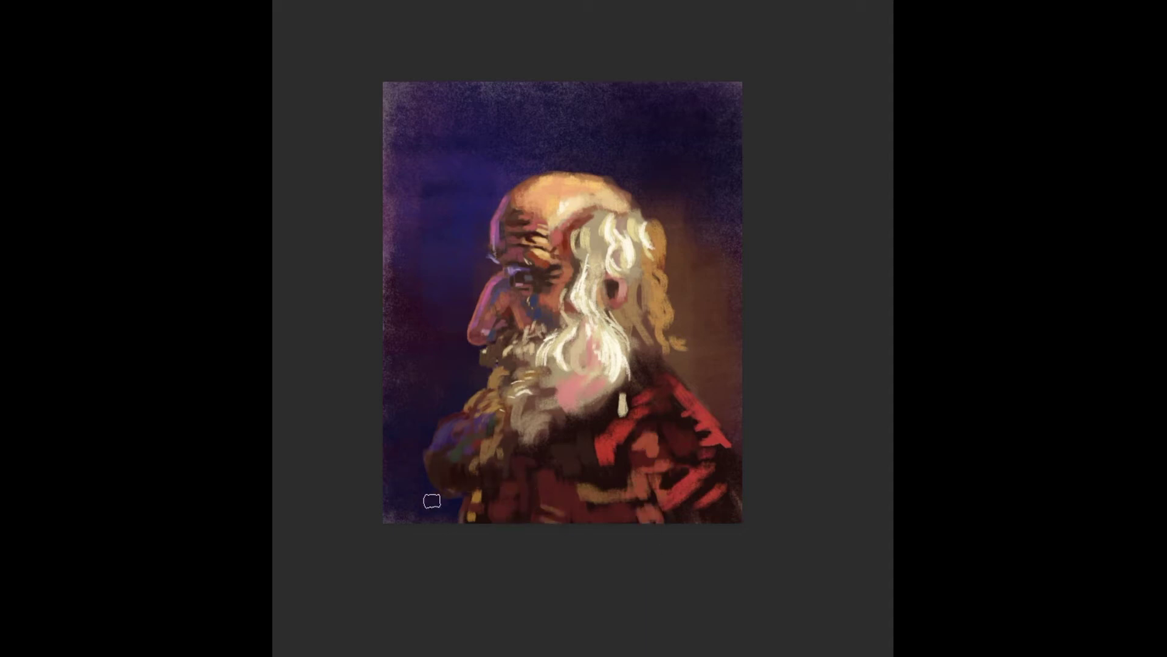
# Add light strands by the ear and beard, whiten the lower beard, darken the right shoulder edge.
pyautogui.press(']')
pyautogui.press(']')
pyautogui.press(']')
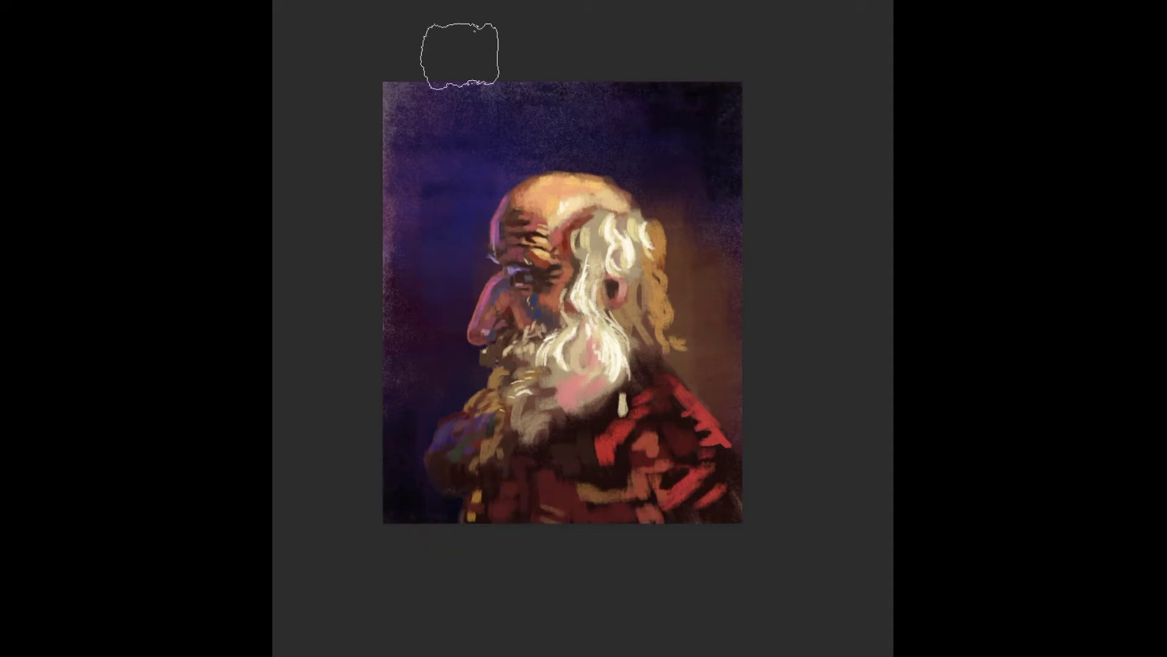
pyautogui.press('[')
pyautogui.press('[')
pyautogui.press('[')
pyautogui.press('[')
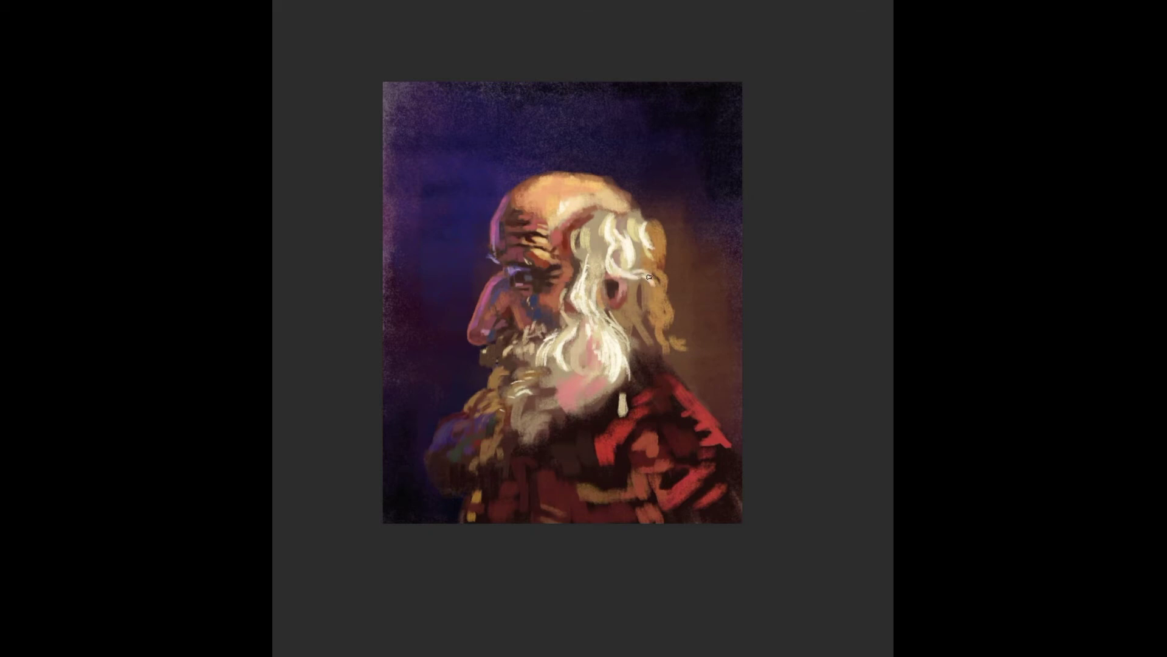
pyautogui.moveTo(600, 220); pyautogui.dragTo(598, 262)
pyautogui.moveTo(568, 359)
pyautogui.mouseDown()
pyautogui.moveTo(581, 335)
pyautogui.moveTo(590, 380)
pyautogui.mouseUp()
pyautogui.moveTo(638, 254); pyautogui.dragTo(640, 313)
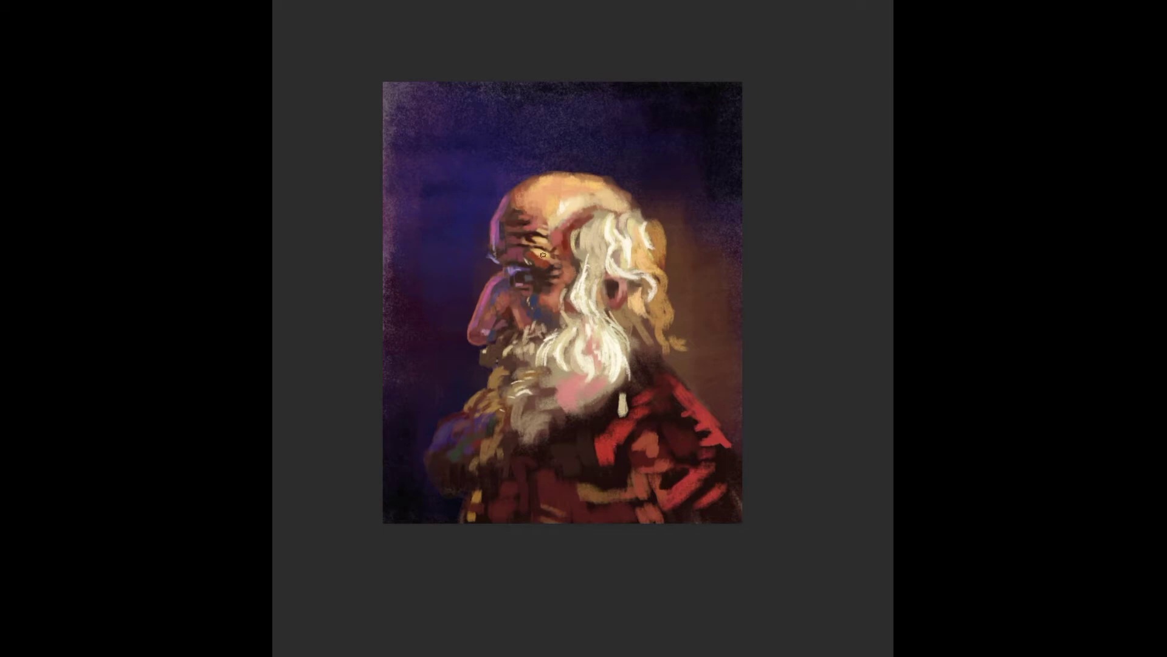
pyautogui.moveTo(596, 380)
pyautogui.mouseDown()
pyautogui.moveTo(556, 403)
pyautogui.moveTo(589, 417)
pyautogui.mouseUp()
pyautogui.moveTo(675, 367); pyautogui.dragTo(733, 443)
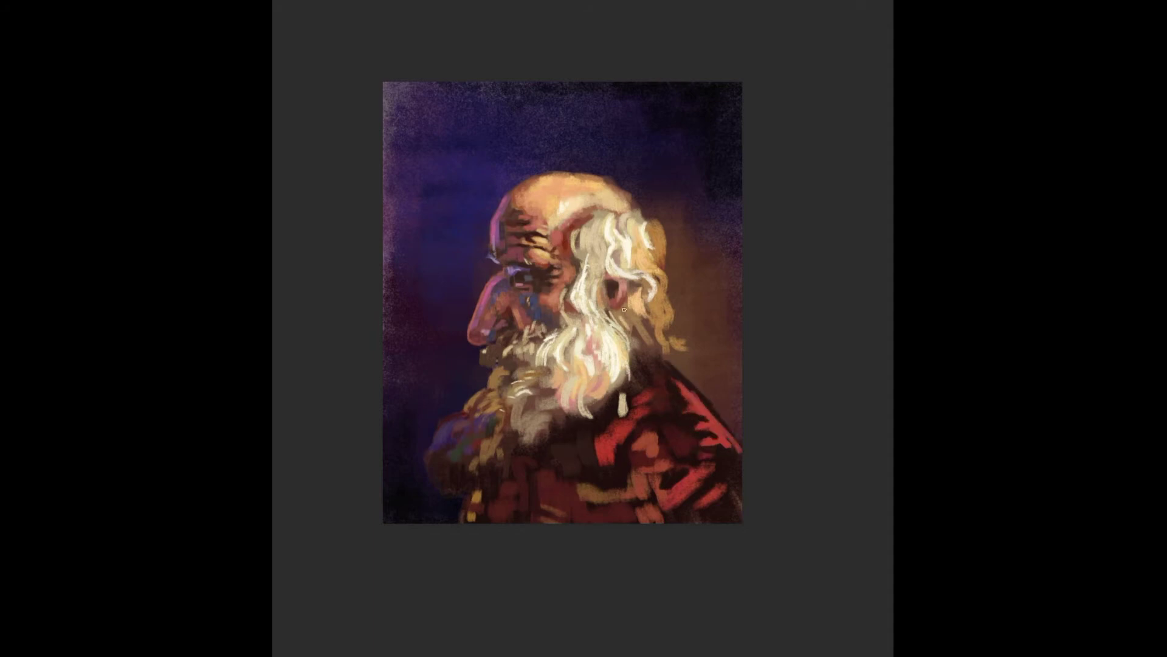
pyautogui.moveTo(620, 362)
pyautogui.mouseDown()
pyautogui.moveTo(639, 309)
pyautogui.moveTo(638, 338)
pyautogui.mouseUp()
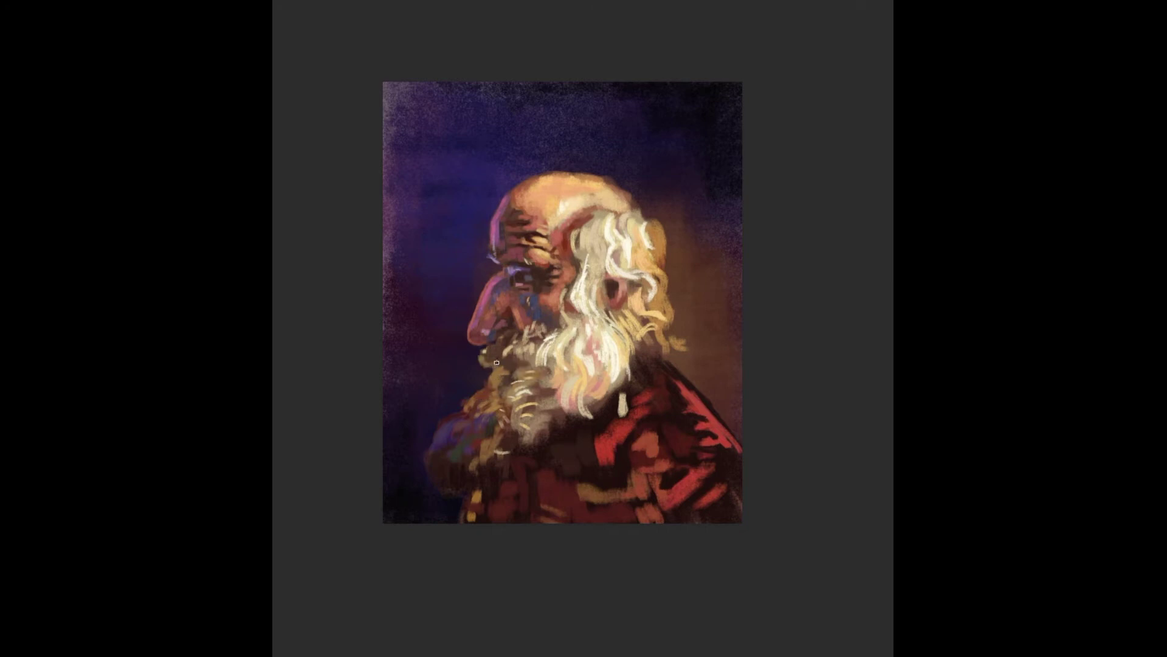
pyautogui.scroll(3, 555, 346)
pyautogui.keyDown('alt'); pyautogui.click(437, 335); pyautogui.keyUp('alt')
pyautogui.keyDown('alt'); pyautogui.click(488, 211); pyautogui.keyUp('alt')
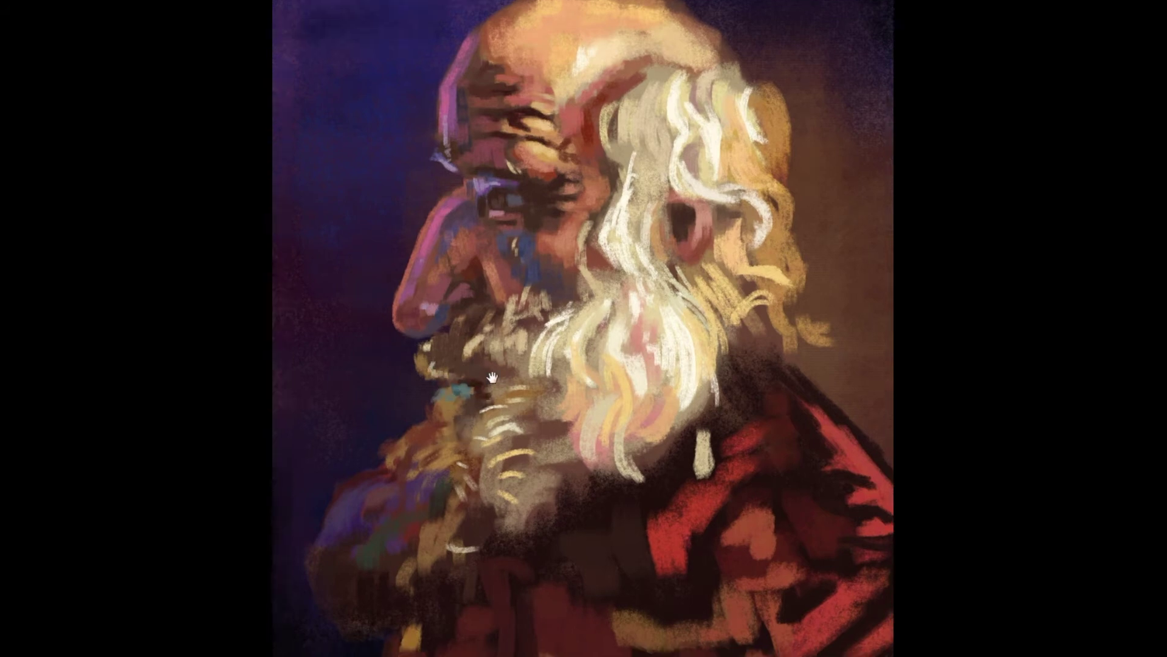
# Sample a light colour and paint more light strands into the beard.
pyautogui.scroll(-1, 474, 368)
pyautogui.scroll(-1, 345, 482)
pyautogui.keyDown('alt'); pyautogui.click(345, 482); pyautogui.keyUp('alt')
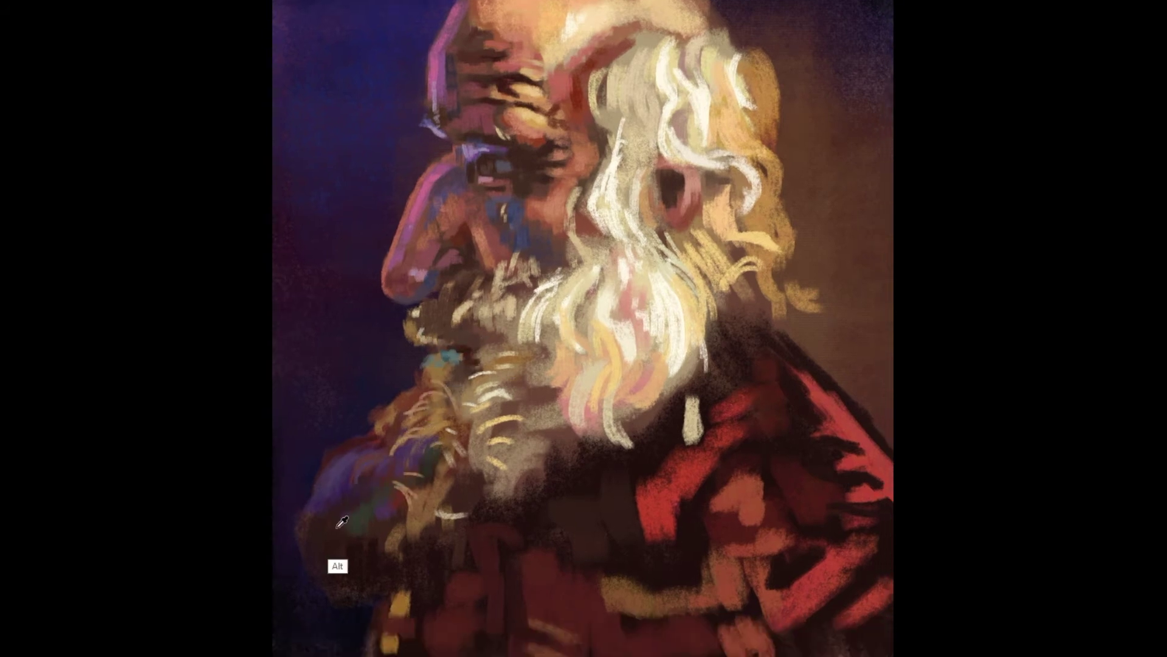
pyautogui.moveTo(450, 331)
pyautogui.mouseDown()
pyautogui.moveTo(505, 331)
pyautogui.moveTo(514, 283)
pyautogui.moveTo(504, 319)
pyautogui.mouseUp()
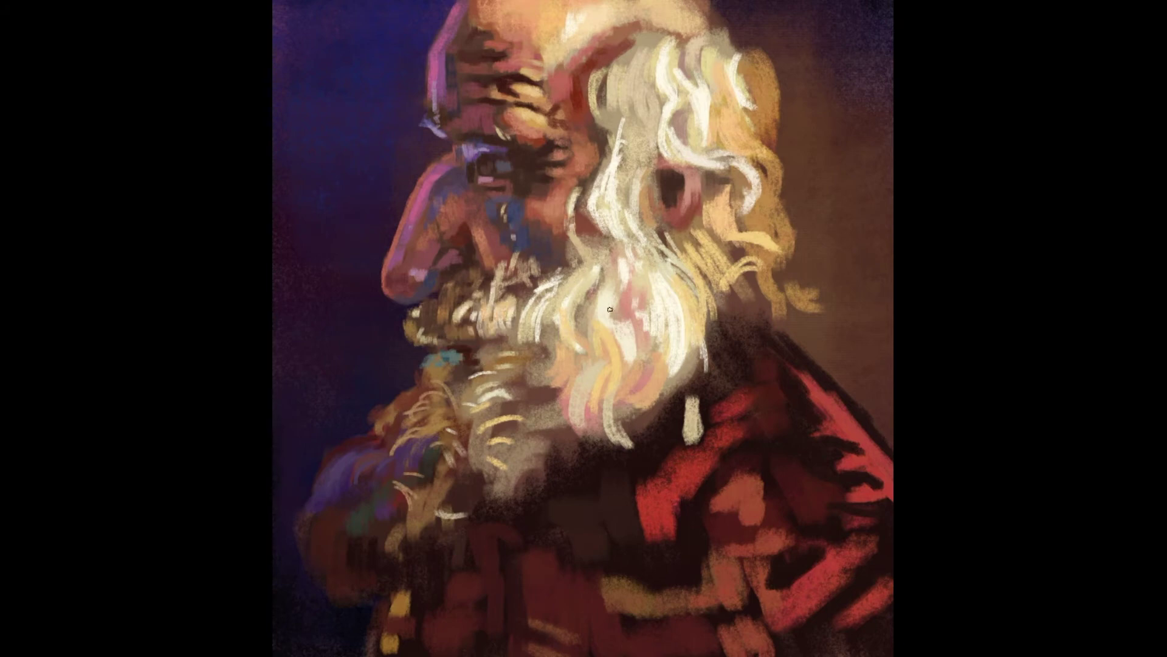
pyautogui.hotkey('ctrl', '0')
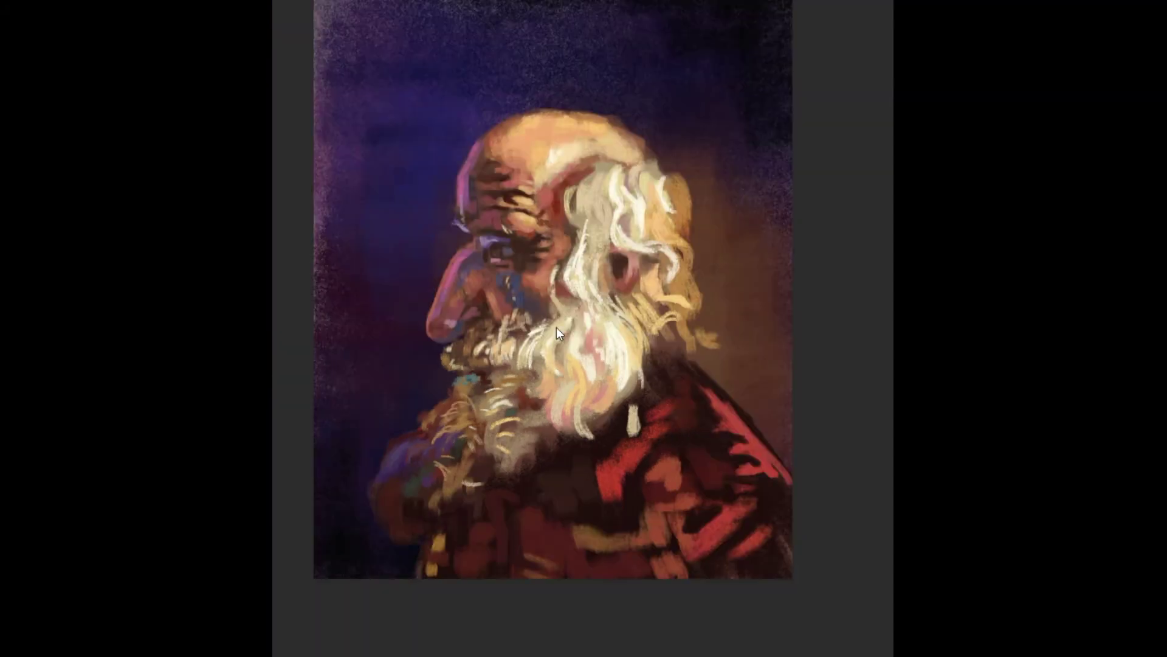
pyautogui.hotkey('ctrl', '+')
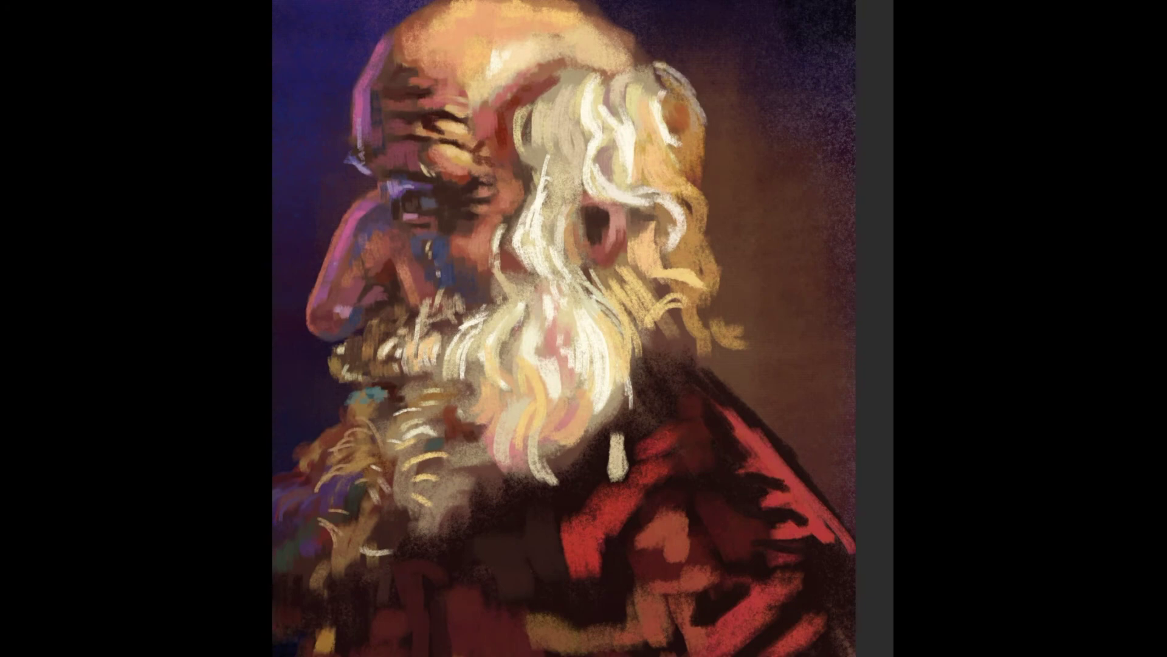
# Paint dark brown curving strands and a light strand in the hair beside the ear.
pyautogui.moveTo(687, 186); pyautogui.dragTo(697, 261)
pyautogui.hotkey('ctrl', '-')
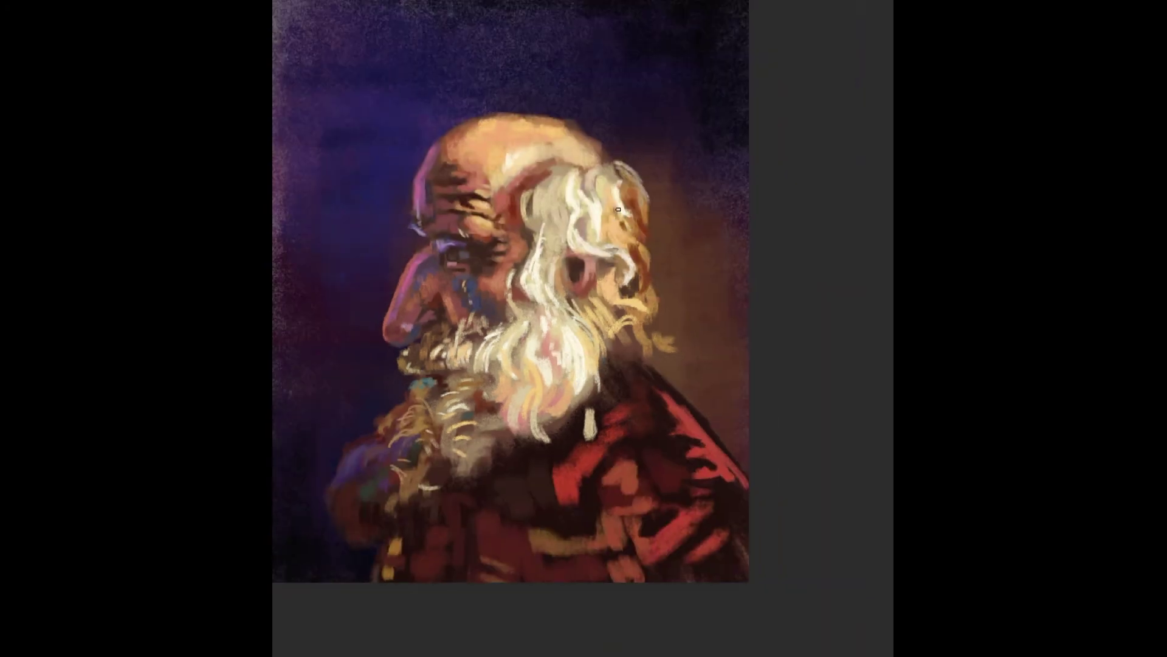
pyautogui.moveTo(618, 210); pyautogui.dragTo(625, 243)
pyautogui.moveTo(566, 212)
pyautogui.mouseDown()
pyautogui.moveTo(562, 173)
pyautogui.moveTo(542, 177)
pyautogui.mouseUp()
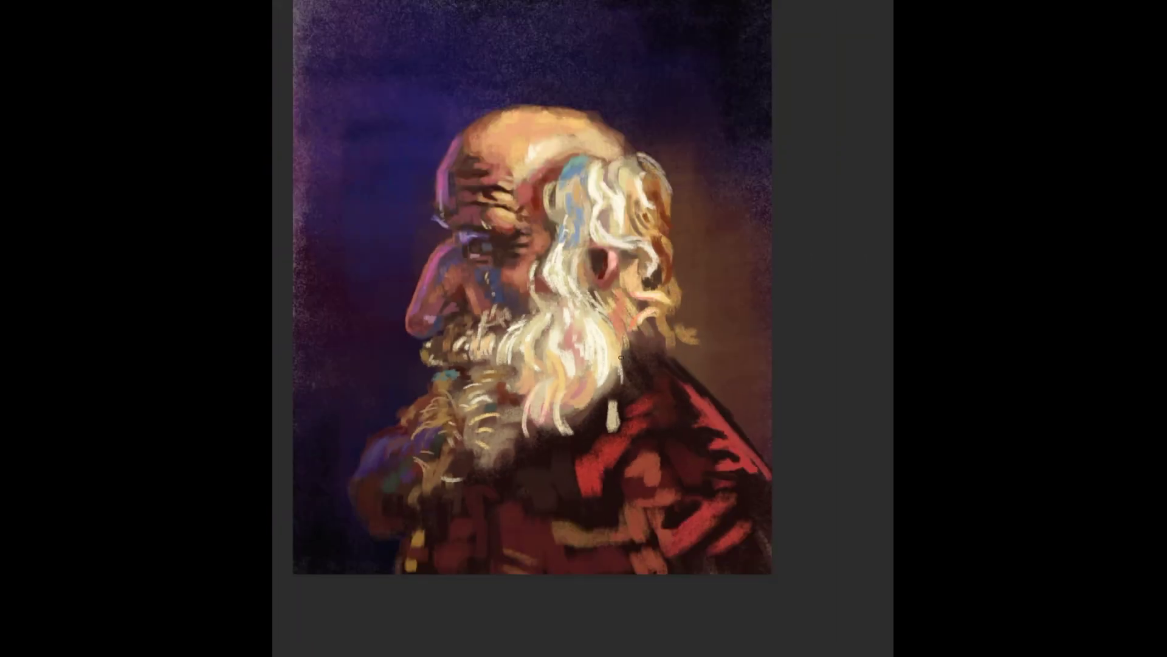
# Rework light strands beside the ear and extend the white beard curl over the collar.
pyautogui.moveTo(632, 328); pyautogui.dragTo(617, 370)
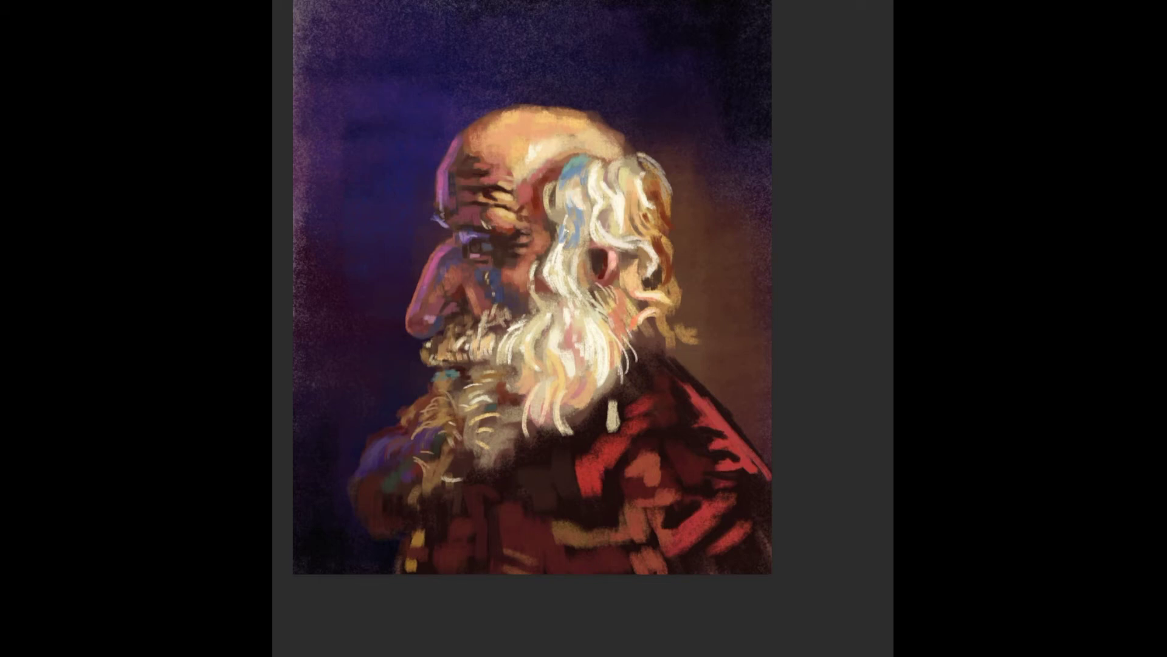
pyautogui.moveTo(435, 388); pyautogui.dragTo(414, 400)
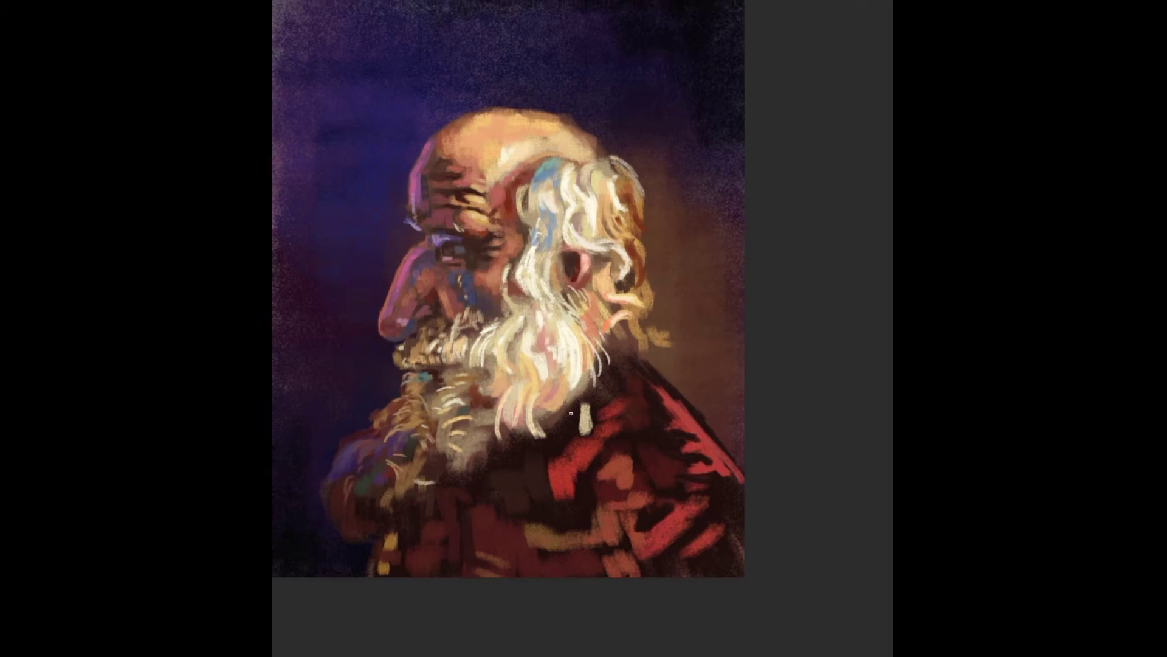
pyautogui.moveTo(582, 430)
pyautogui.mouseDown()
pyautogui.moveTo(575, 442)
pyautogui.moveTo(426, 483)
pyautogui.moveTo(402, 517)
pyautogui.mouseUp()
pyautogui.moveTo(504, 453); pyautogui.dragTo(480, 457)
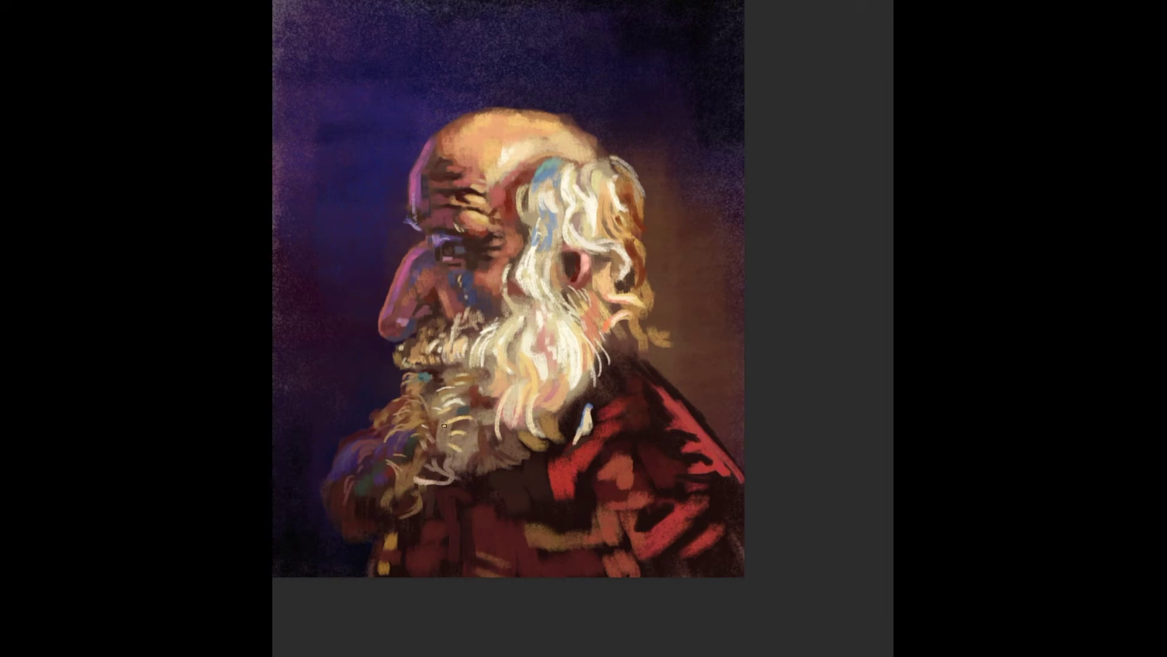
# Paint dark and zigzag strokes on the coat beside the beard.
pyautogui.hotkey('ctrl', '-')
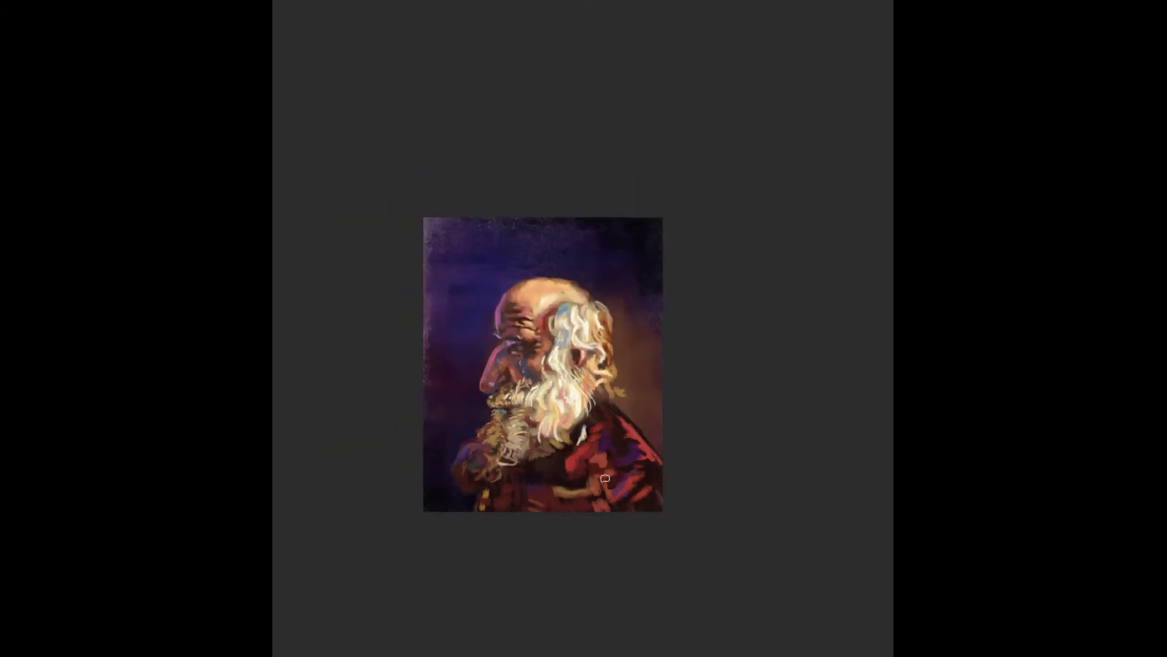
pyautogui.moveTo(605, 479)
pyautogui.mouseDown()
pyautogui.moveTo(617, 412)
pyautogui.moveTo(622, 482)
pyautogui.mouseUp()
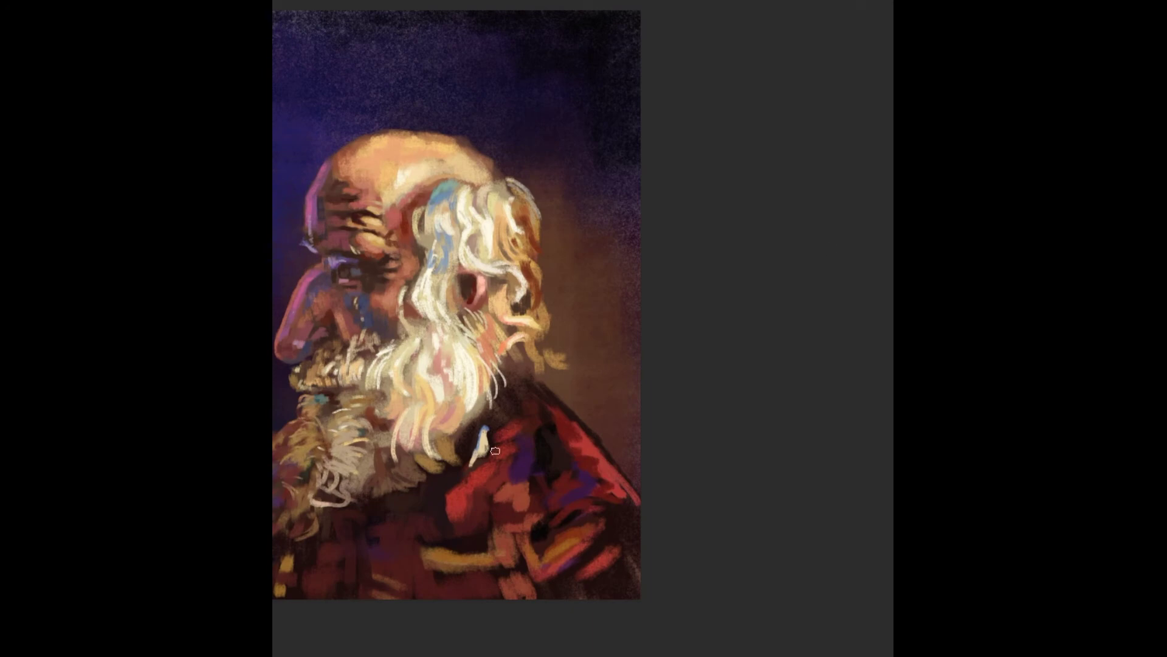
pyautogui.moveTo(493, 450)
pyautogui.mouseDown()
pyautogui.moveTo(514, 408)
pyautogui.moveTo(534, 411)
pyautogui.mouseUp()
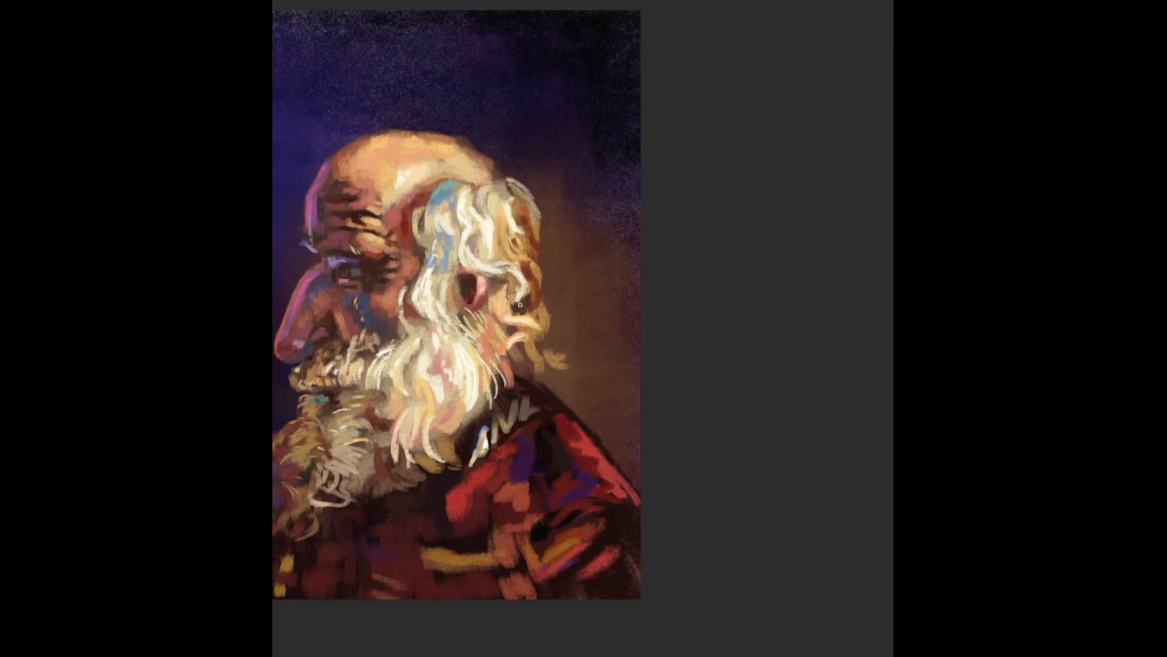
pyautogui.scroll(-2, 469, 409)
pyautogui.scroll(-3, 429, 446)
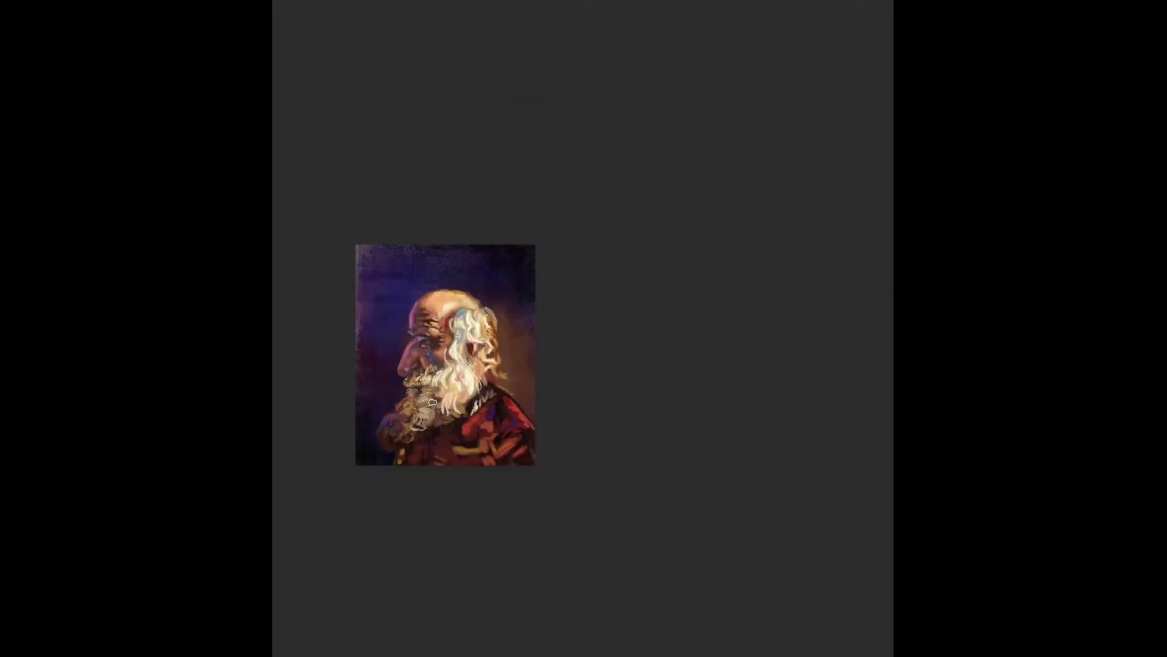
# Paint golden curls right of the ear and along the jaw.
pyautogui.scroll(3, 427, 406)
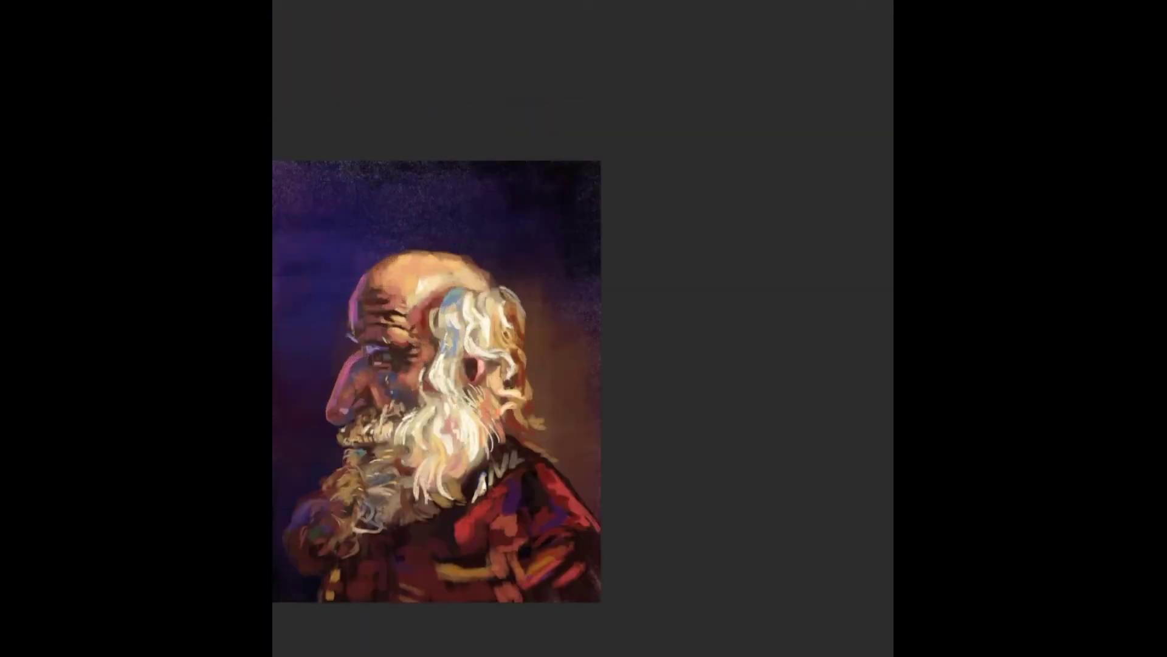
pyautogui.scroll(1, 356, 377)
pyautogui.scroll(1, 355, 377)
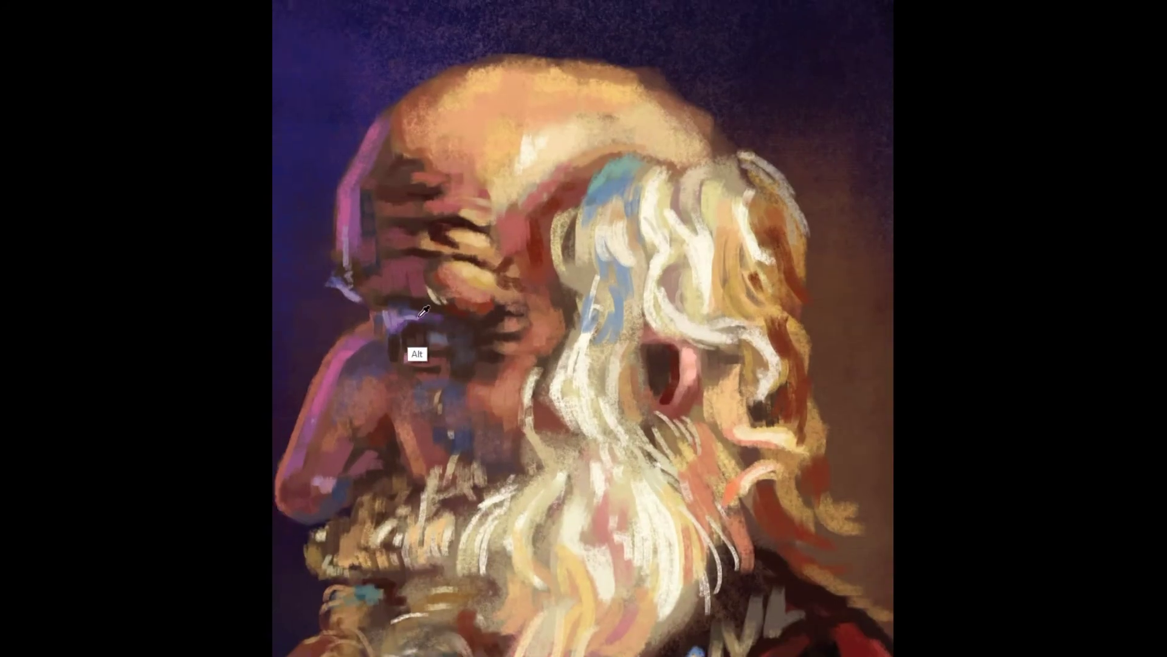
pyautogui.scroll(-2, 570, 289)
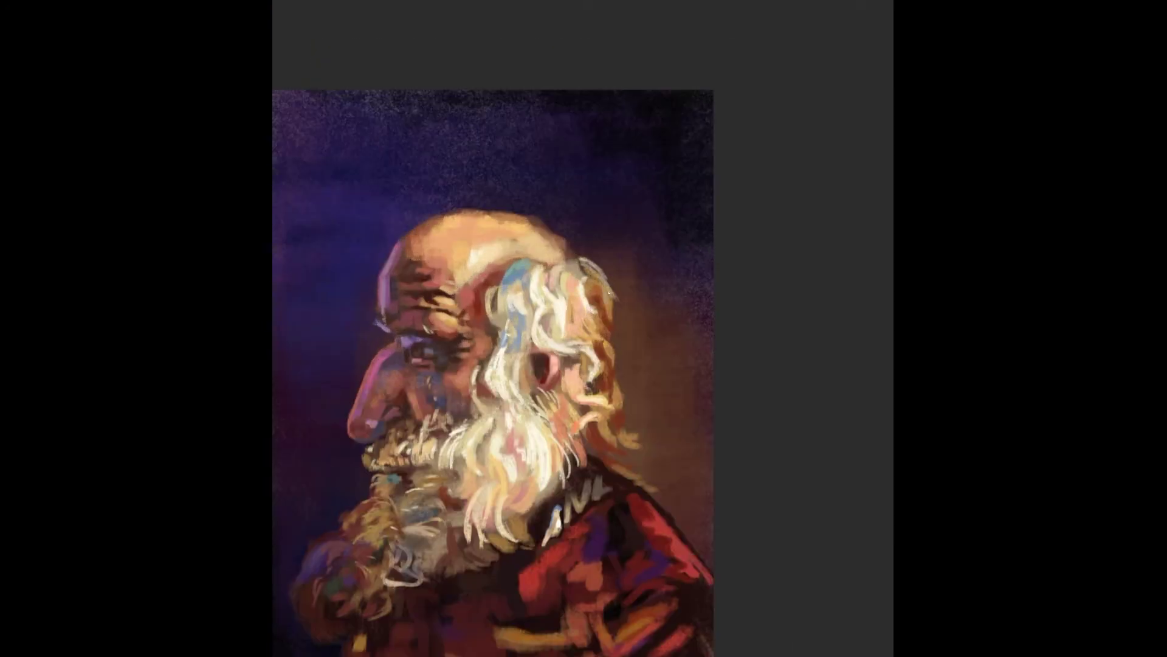
pyautogui.moveTo(674, 560); pyautogui.dragTo(634, 521)
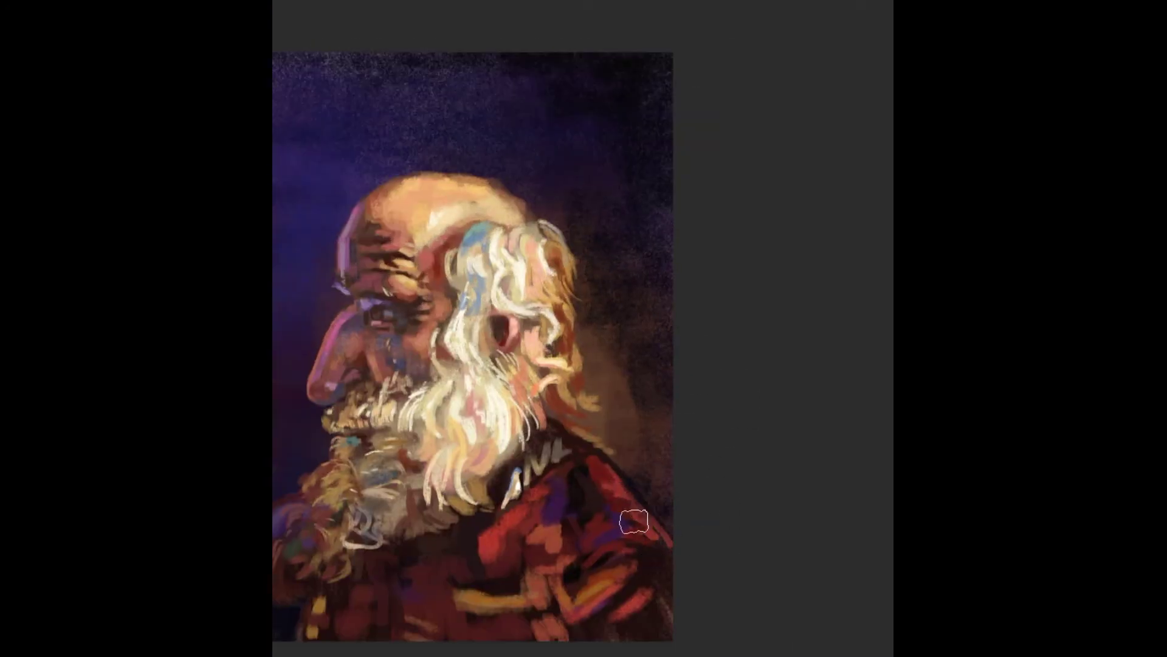
pyautogui.scroll(-1, 505, 602)
pyautogui.scroll(2, 576, 453)
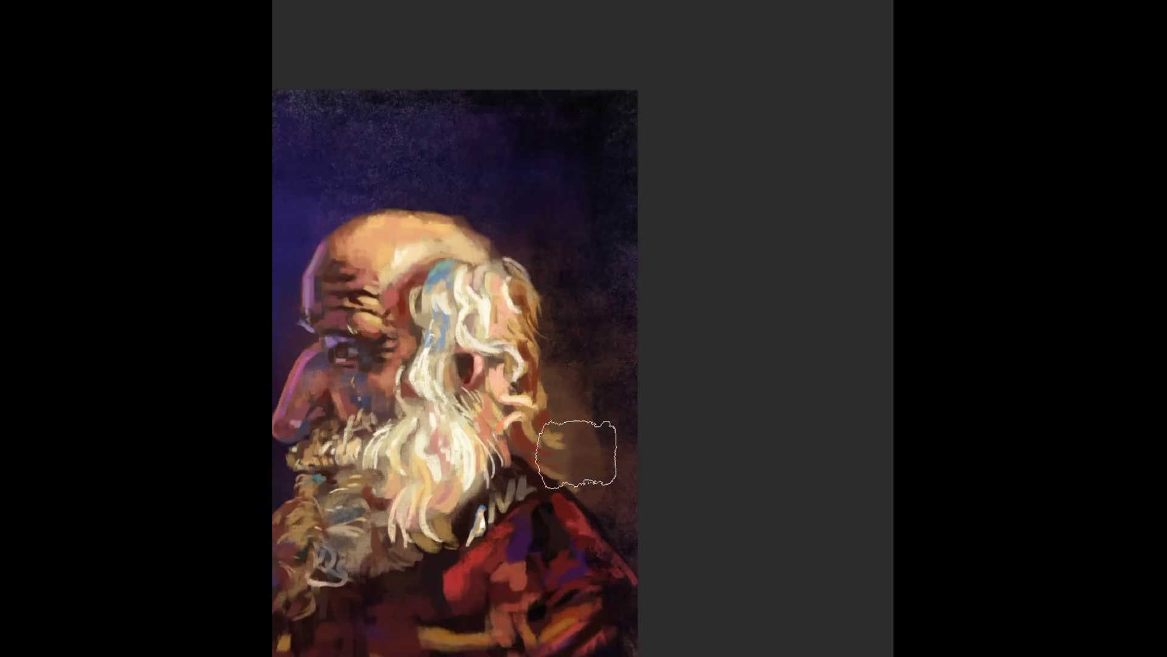
pyautogui.moveTo(586, 377); pyautogui.dragTo(538, 449)
pyautogui.moveTo(535, 383); pyautogui.dragTo(550, 432)
pyautogui.moveTo(538, 359); pyautogui.dragTo(544, 465)
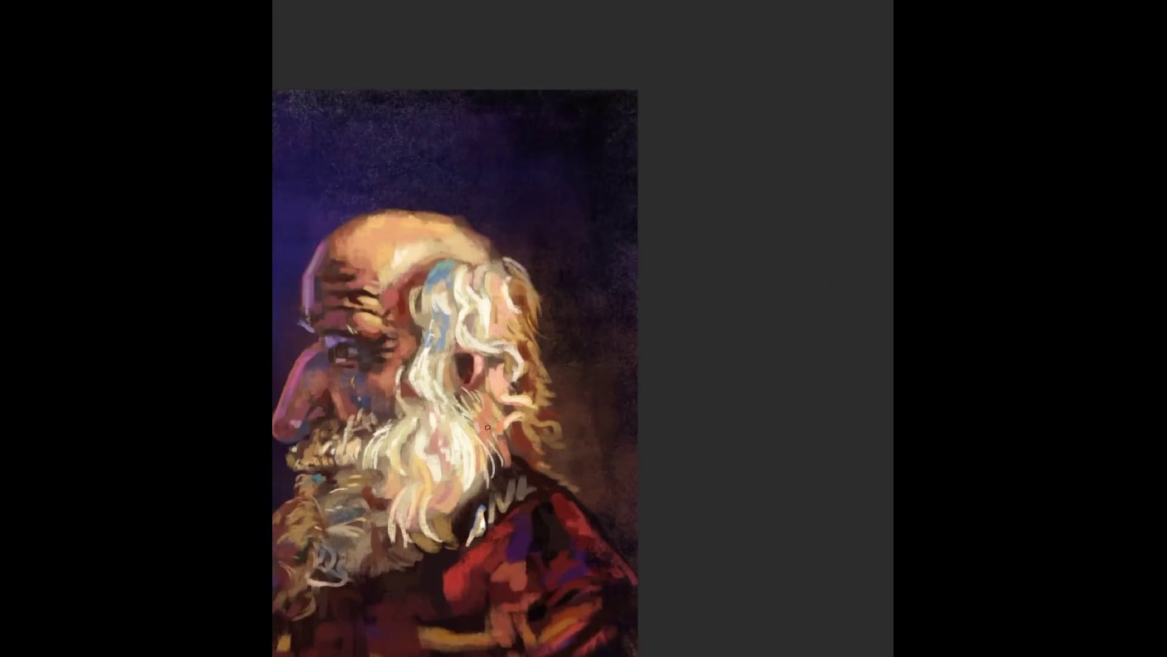
# Paint light curly strokes through the lower beard near the chest.
pyautogui.moveTo(458, 287); pyautogui.dragTo(507, 282)
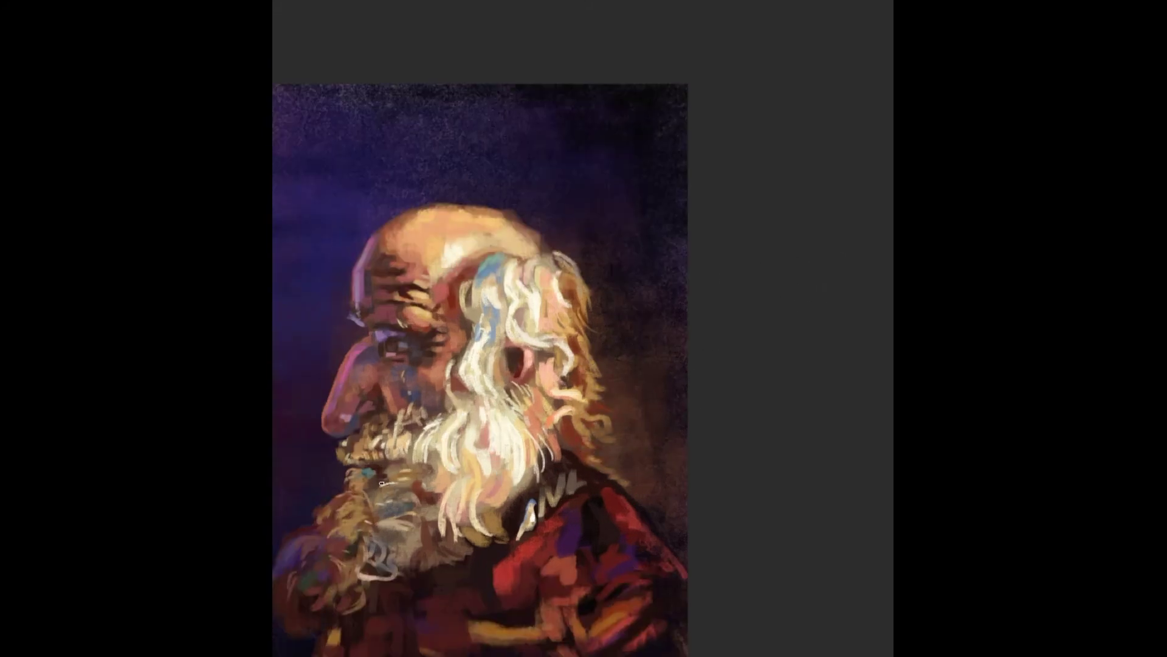
pyautogui.scroll(1, 382, 483)
pyautogui.moveTo(366, 529)
pyautogui.mouseDown()
pyautogui.moveTo(393, 486)
pyautogui.moveTo(429, 475)
pyautogui.mouseUp()
pyautogui.moveTo(419, 535); pyautogui.dragTo(444, 495)
pyautogui.moveTo(403, 556); pyautogui.dragTo(502, 500)
pyautogui.moveTo(389, 502); pyautogui.dragTo(410, 490)
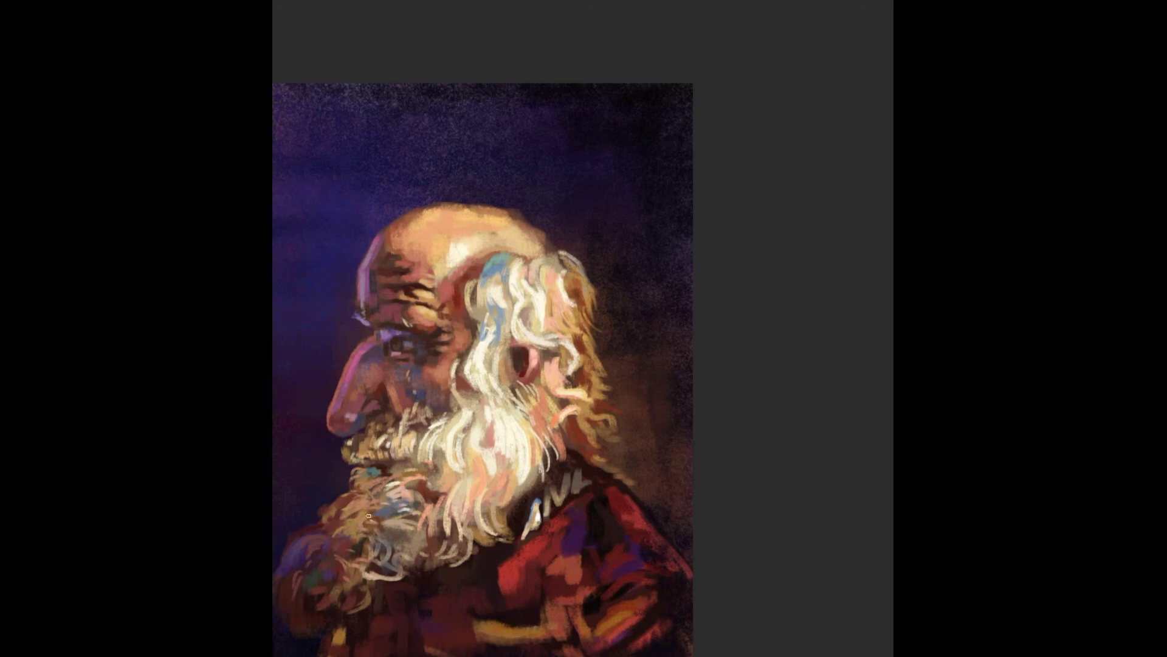
pyautogui.scroll(-1, 549, 464)
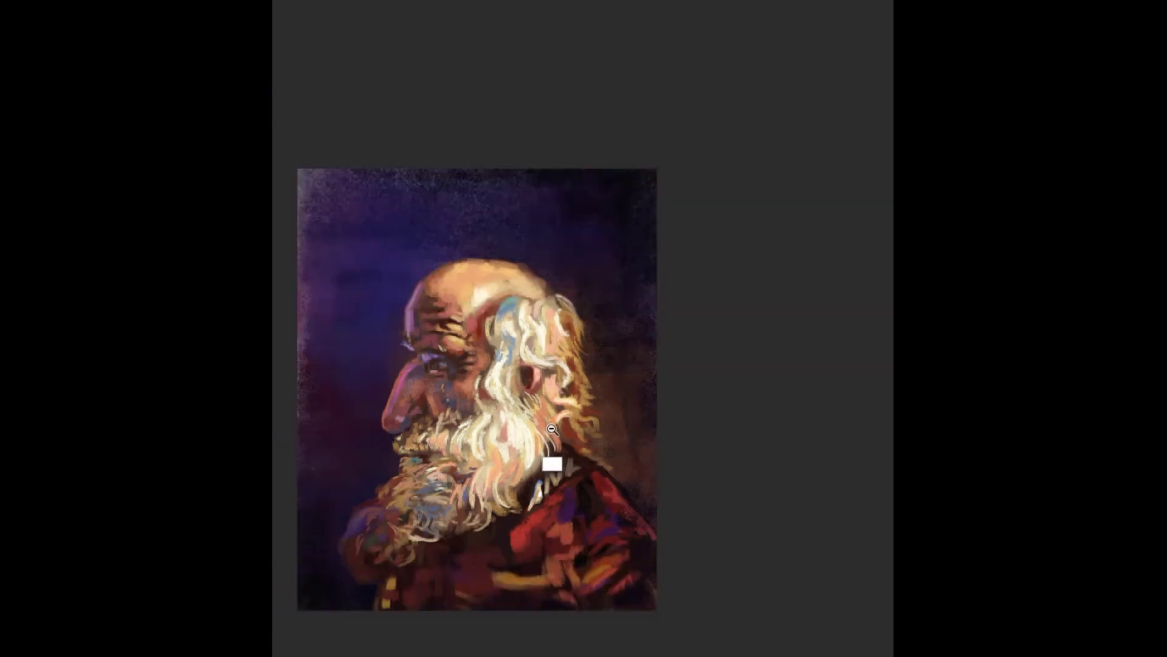
pyautogui.scroll(-3, 550, 464)
pyautogui.scroll(5, 551, 518)
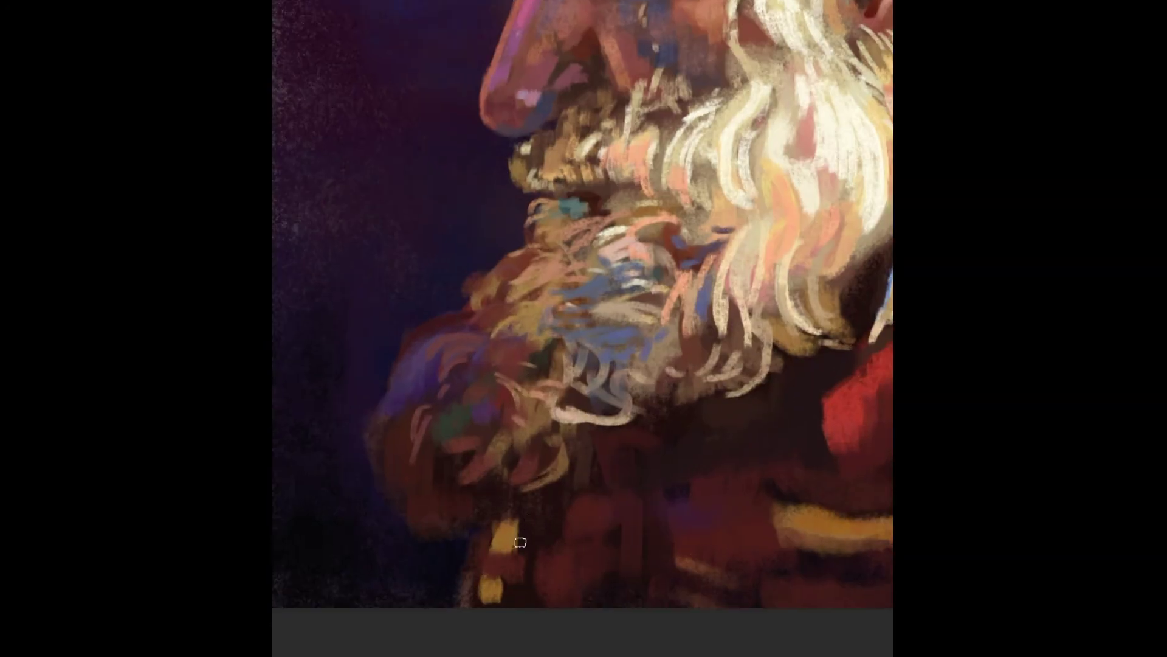
# Add a golden-yellow accent on the chest and dark shadows on the coat below the beard.
pyautogui.moveTo(494, 538); pyautogui.dragTo(504, 522)
pyautogui.scroll(-2, 471, 585)
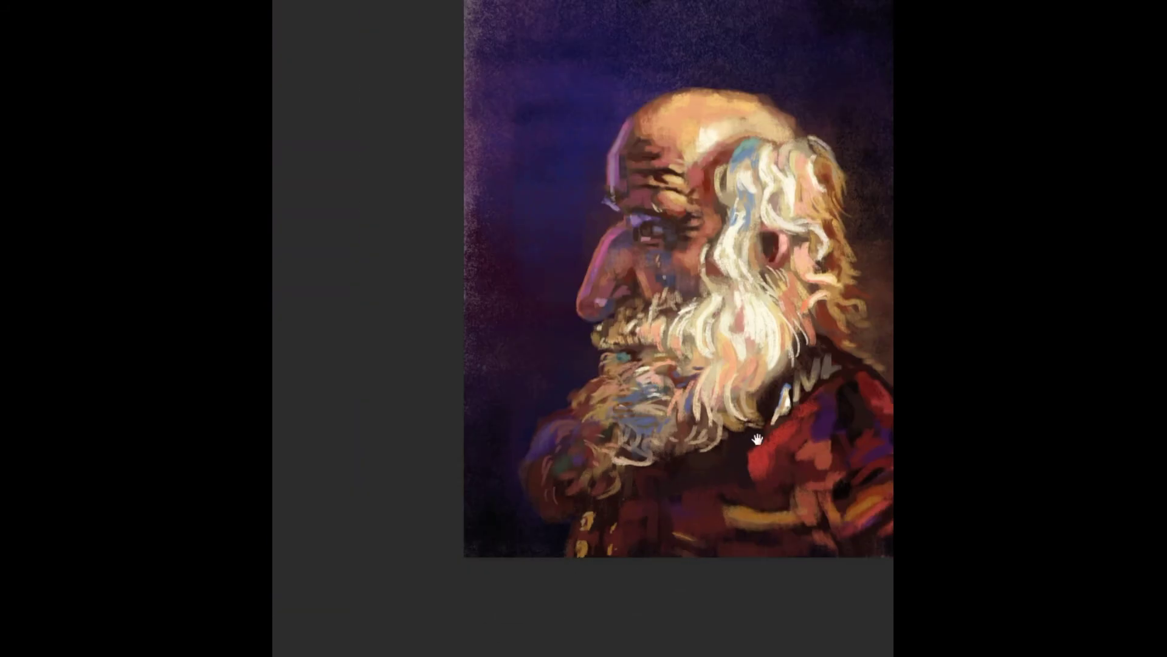
pyautogui.scroll(-1, 396, 442)
pyautogui.moveTo(626, 517)
pyautogui.mouseDown()
pyautogui.moveTo(644, 478)
pyautogui.moveTo(638, 518)
pyautogui.mouseUp()
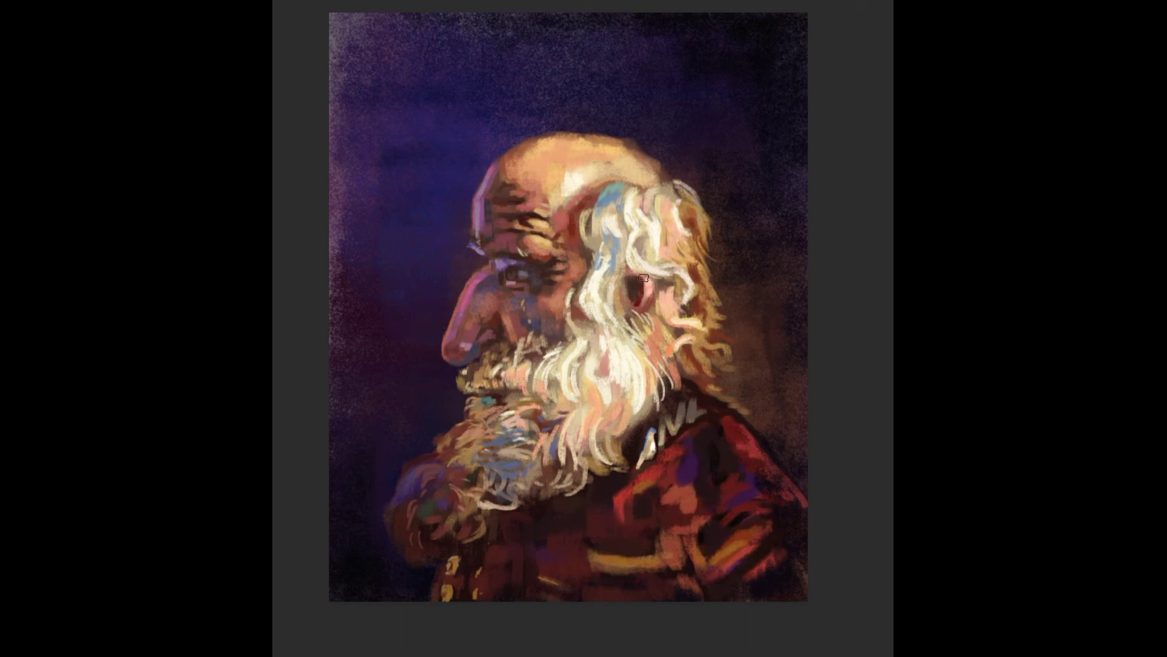
# Dab a touch of teal beside the eye.
pyautogui.scroll(2, 632, 293)
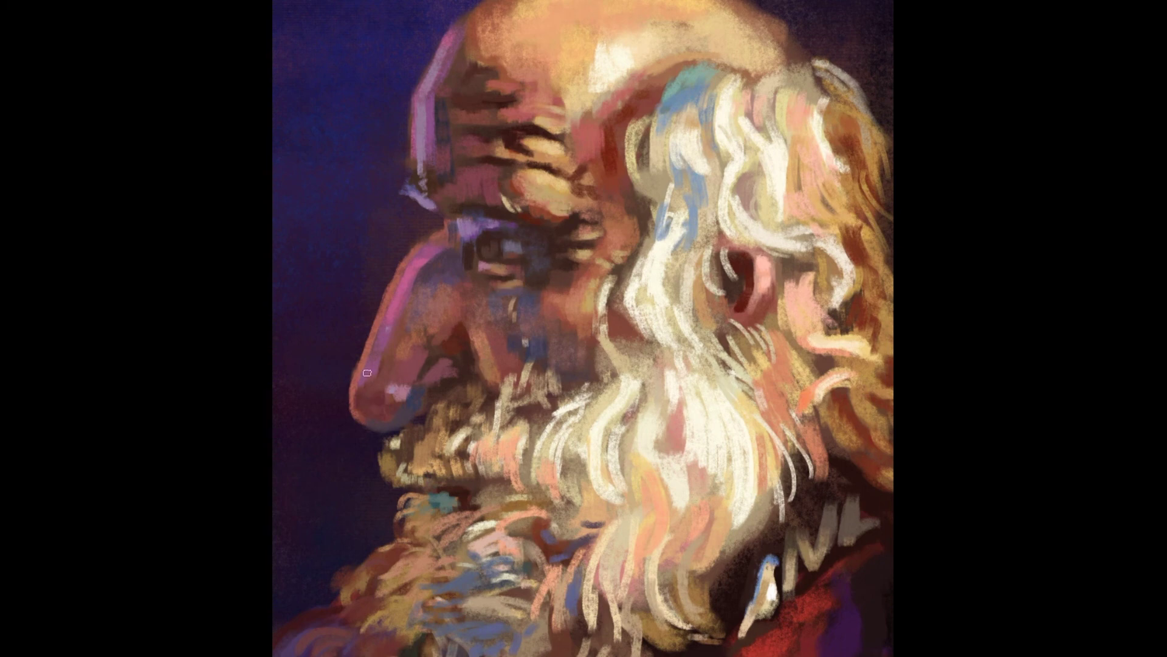
pyautogui.moveTo(433, 278); pyautogui.dragTo(444, 271)
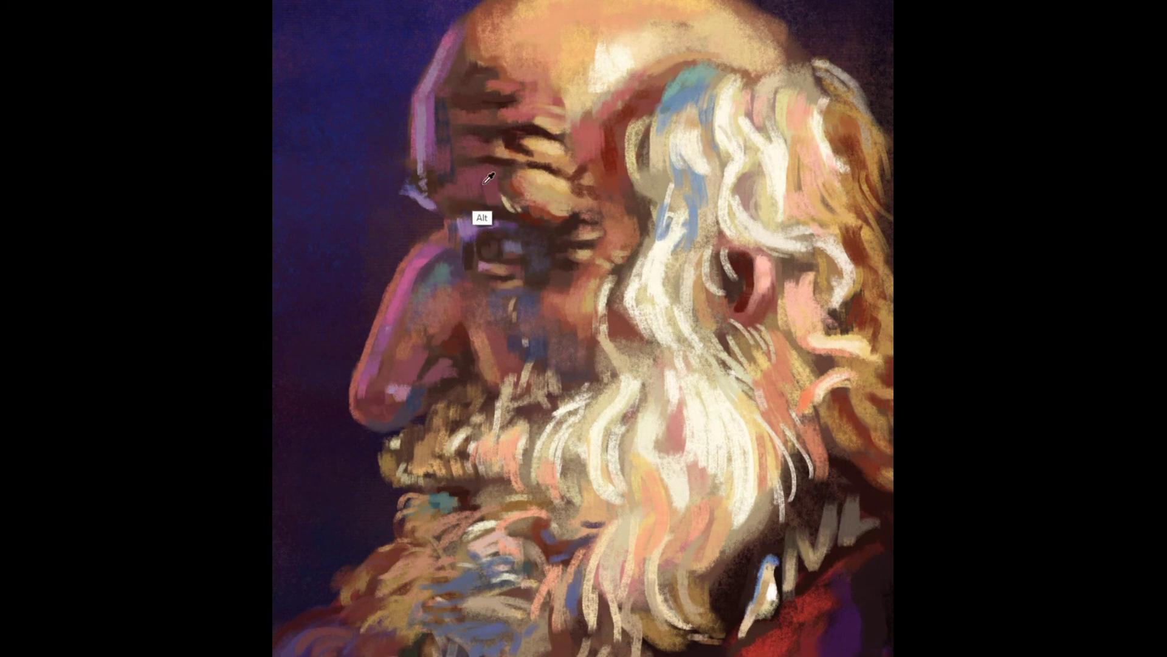
pyautogui.scroll(-5, 669, 339)
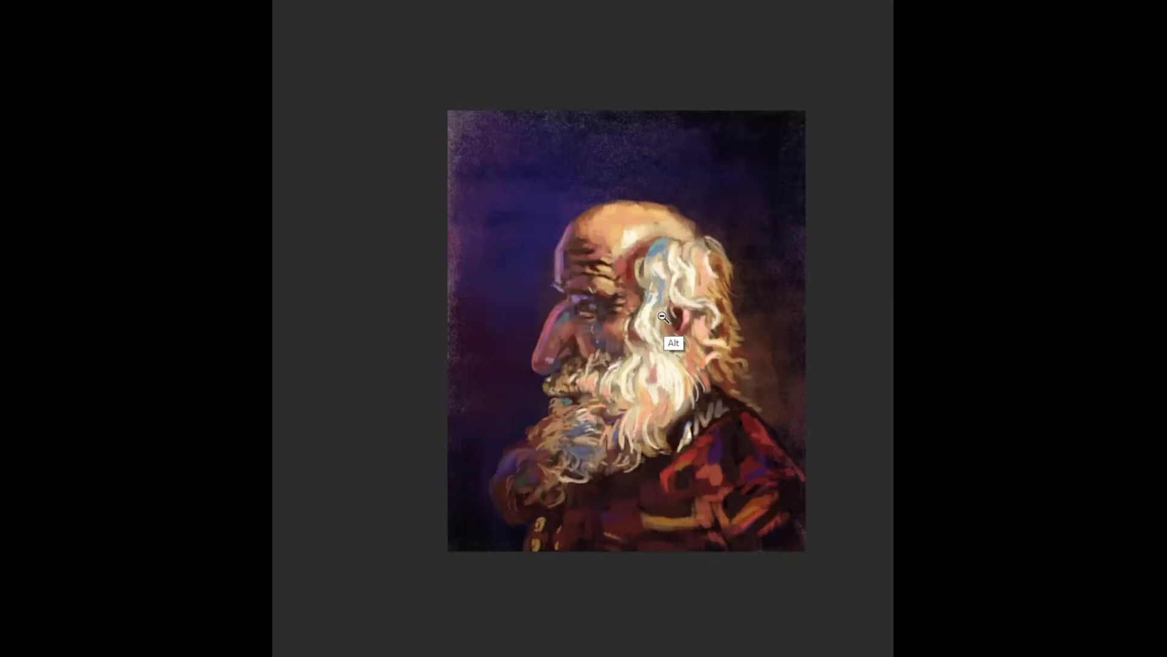
pyautogui.scroll(-3, 670, 339)
pyautogui.scroll(10, 563, 416)
# Write a small purple signature in the dark bottom-left corner, then zoom in to check it.
pyautogui.scroll(3, 446, 487)
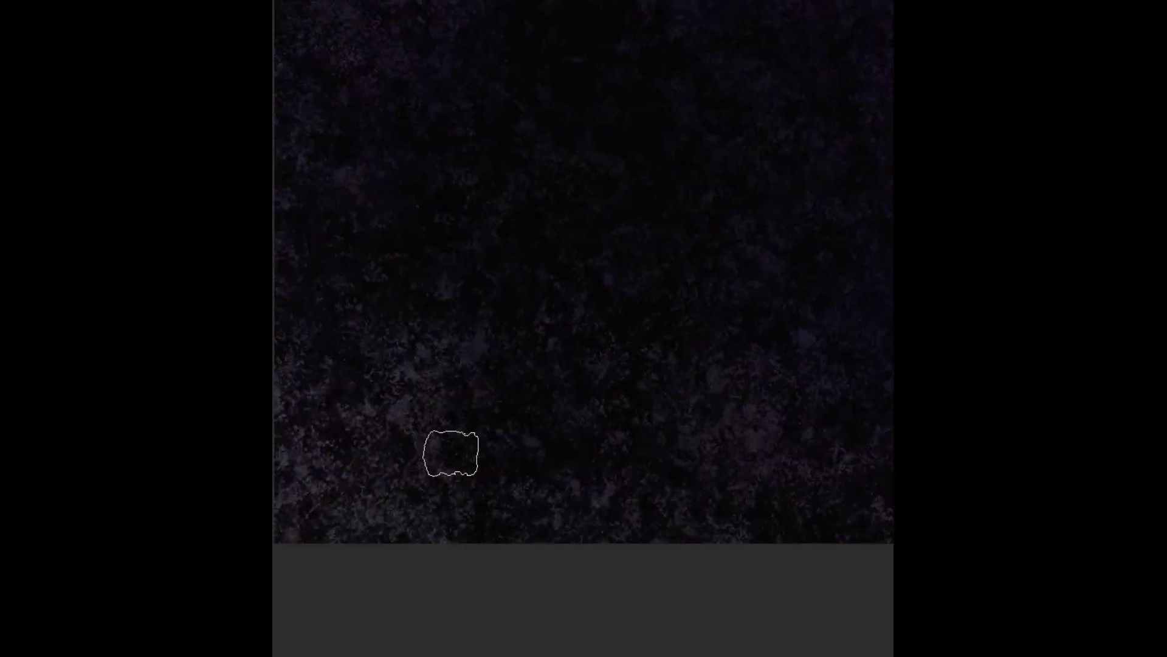
pyautogui.moveTo(325, 420); pyautogui.dragTo(808, 426)
pyautogui.scroll(-5, 657, 422)
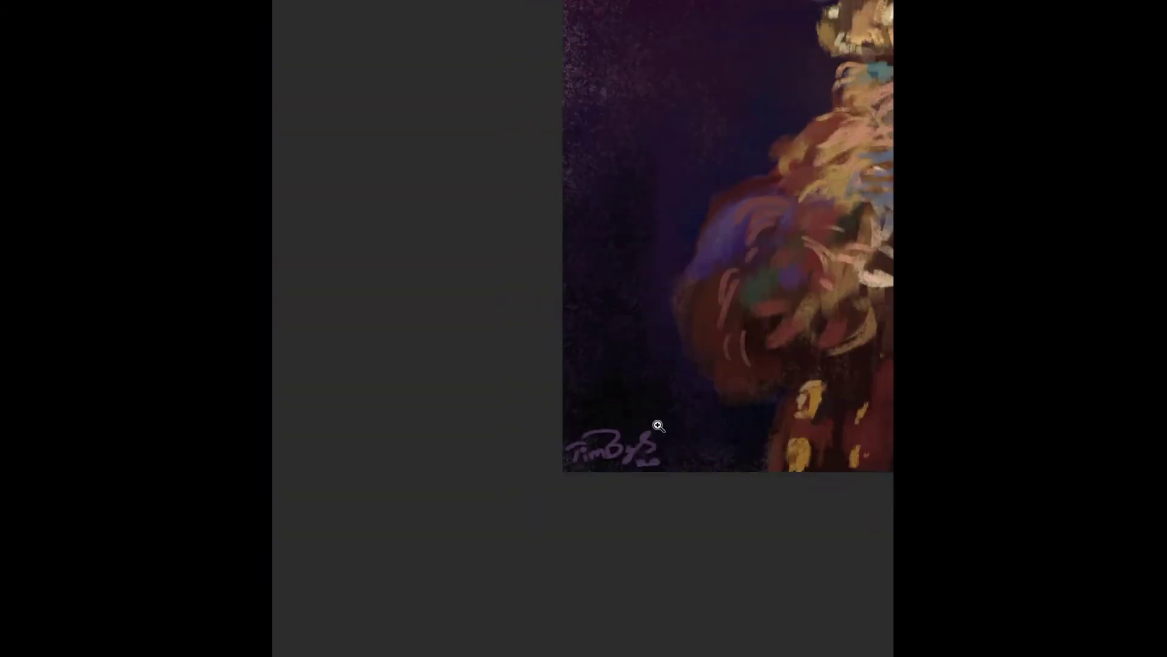
pyautogui.moveTo(574, 444); pyautogui.dragTo(639, 471)
pyautogui.click(557, 438)
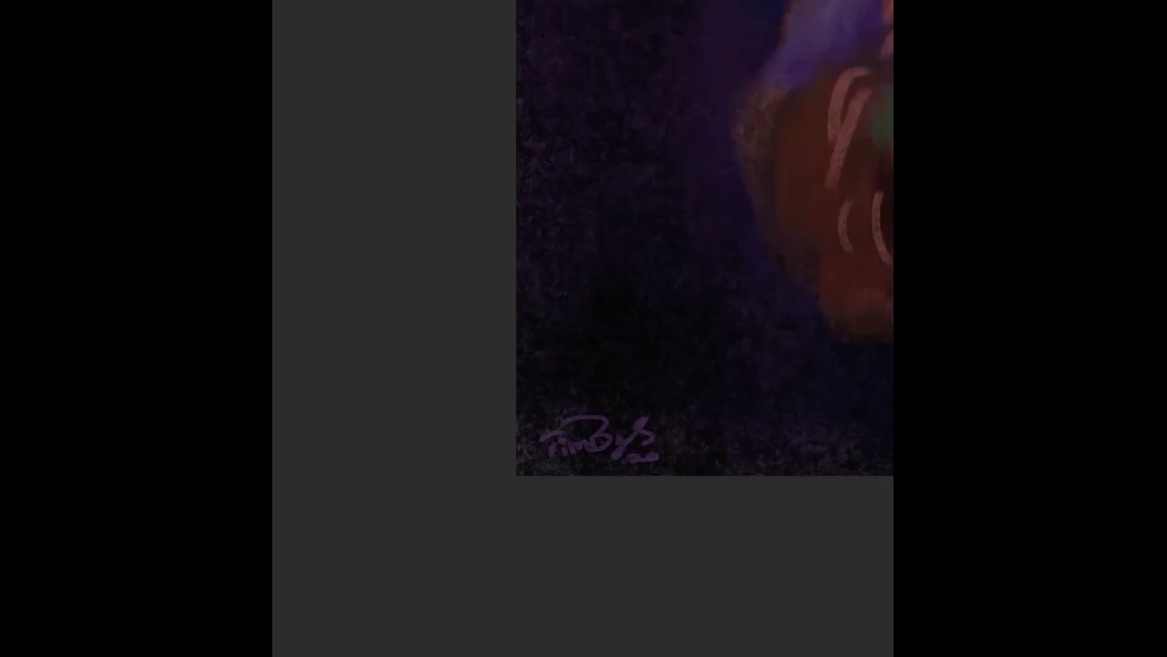